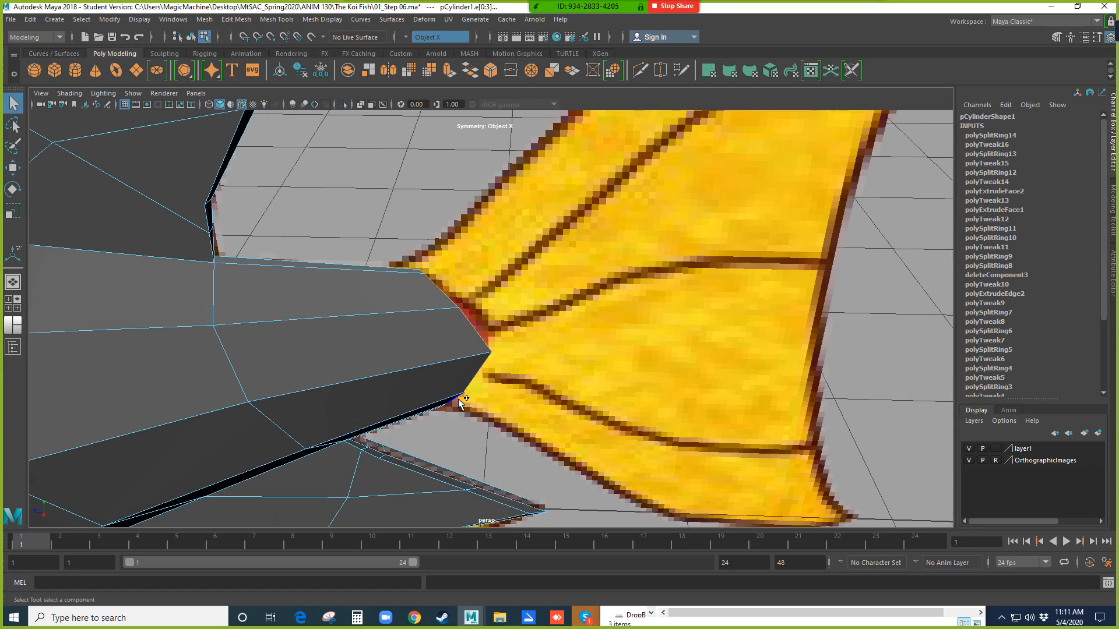
Hide the OrthographicImages layer so that the selected open edges at the tail end are unobstructed.
left_click_drag(458, 399, 479, 411, "alt")
scroll(489, 403, "down", 8)
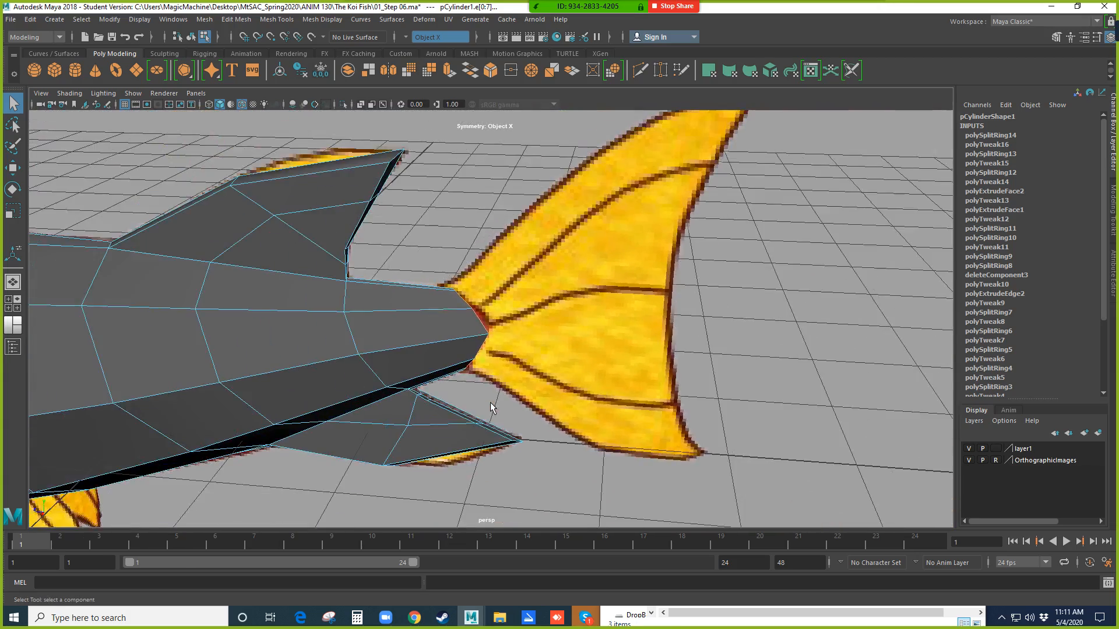
left_click(969, 460)
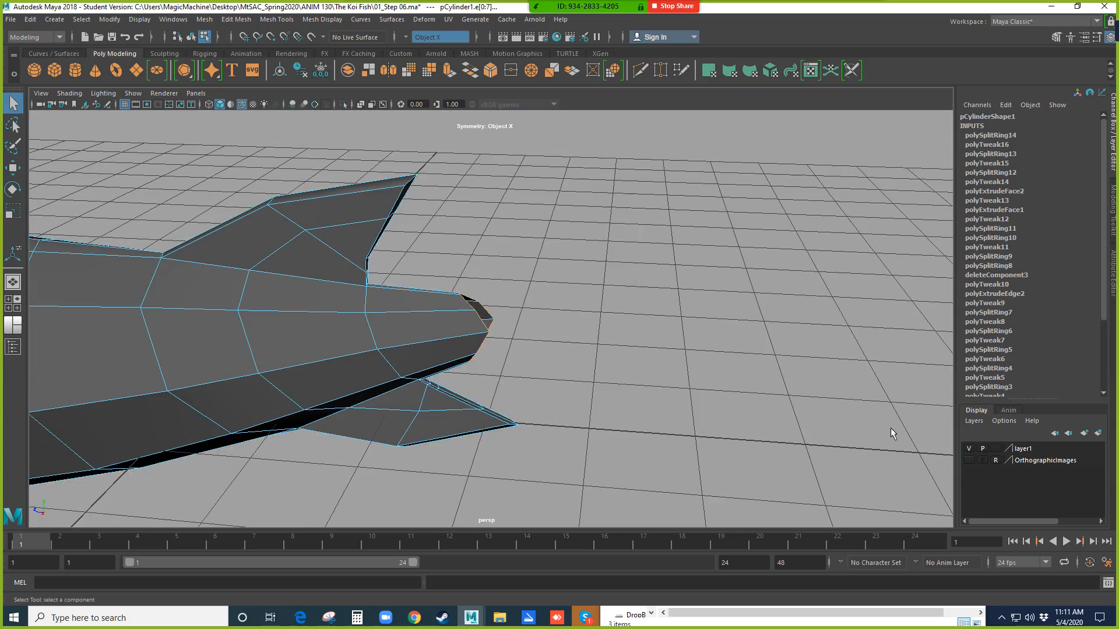
Extrude the open border edges at the tail end and move the new edges straight back from the body.
mouse_move(607, 351)
left_mouse_down("alt")
mouse_move(513, 349)
mouse_move(600, 331)
left_mouse_up("alt")
key("ctrl+e")
scroll(599, 331, "down", 3)
scroll(599, 330, "up", 2)
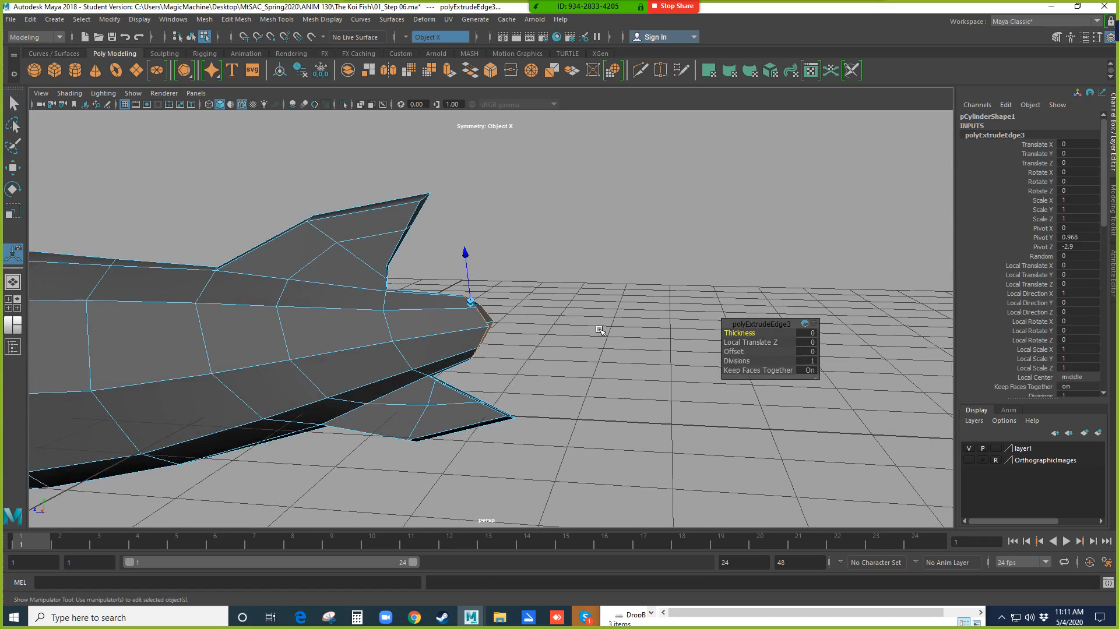
scroll(599, 330, "down", 6)
scroll(600, 329, "up", 6)
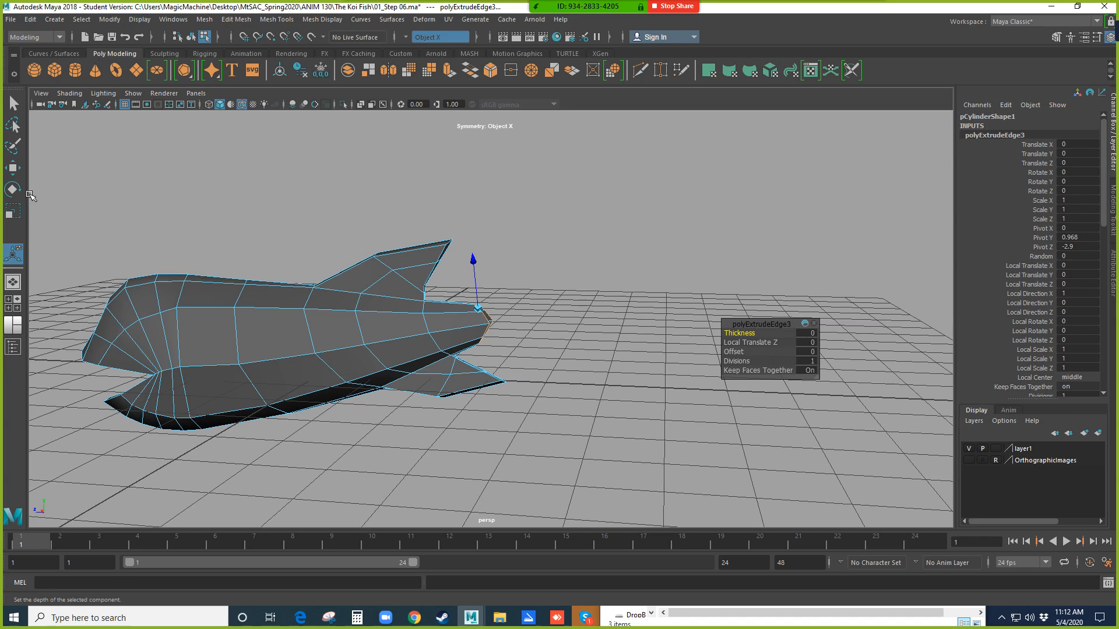
left_click(17, 168)
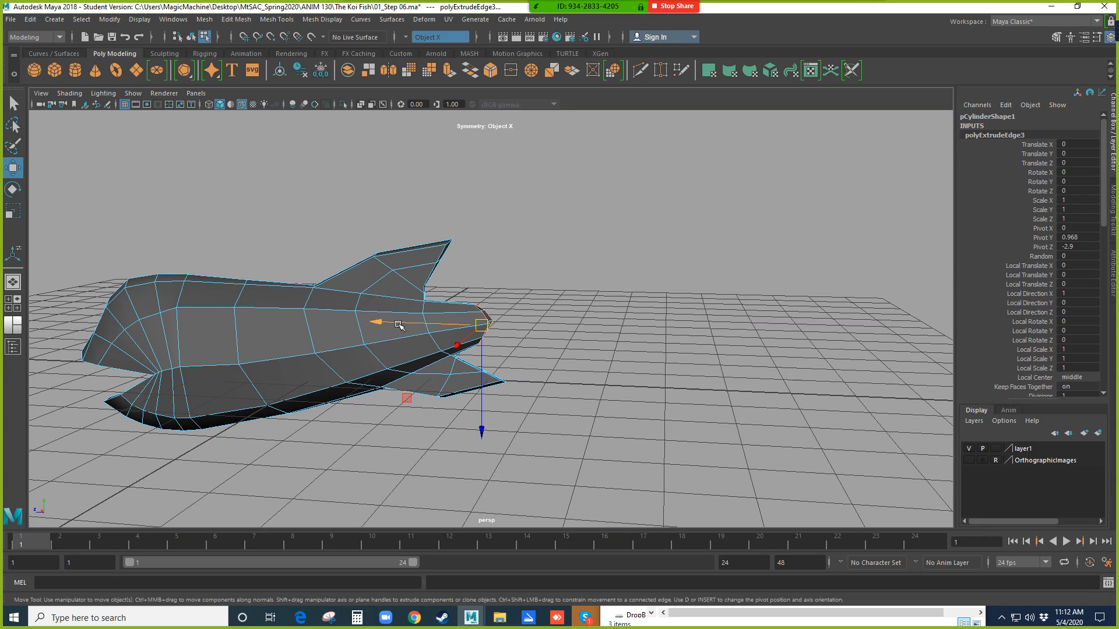
left_click_drag(401, 324, 462, 328)
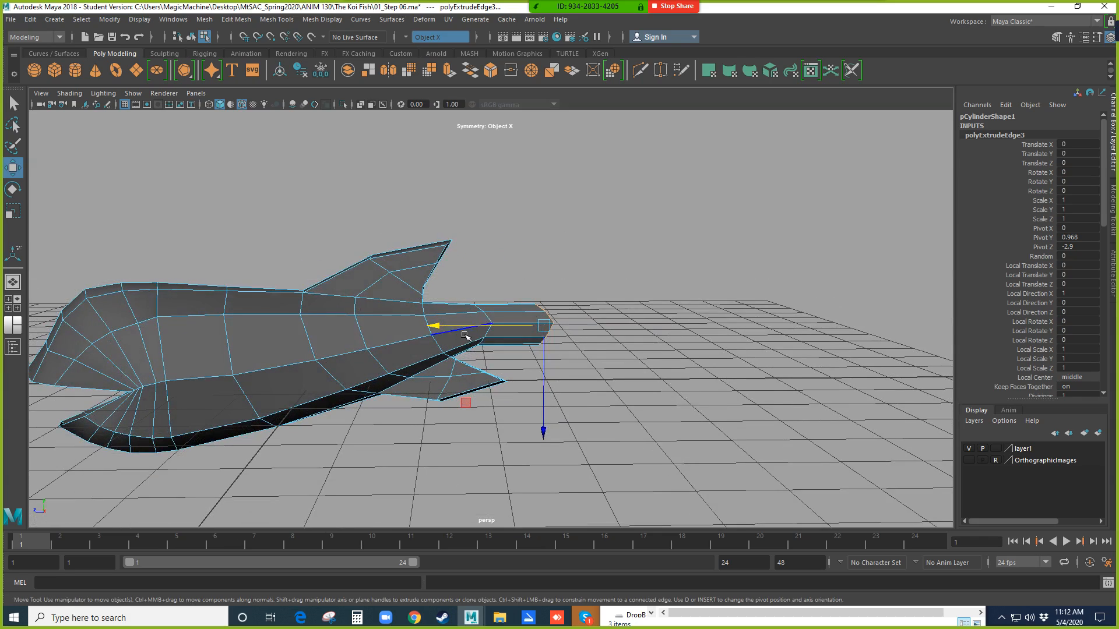
Show the OrthographicImages layer again and scale the extruded tail edges vertically into a flared fin.
left_click(969, 460)
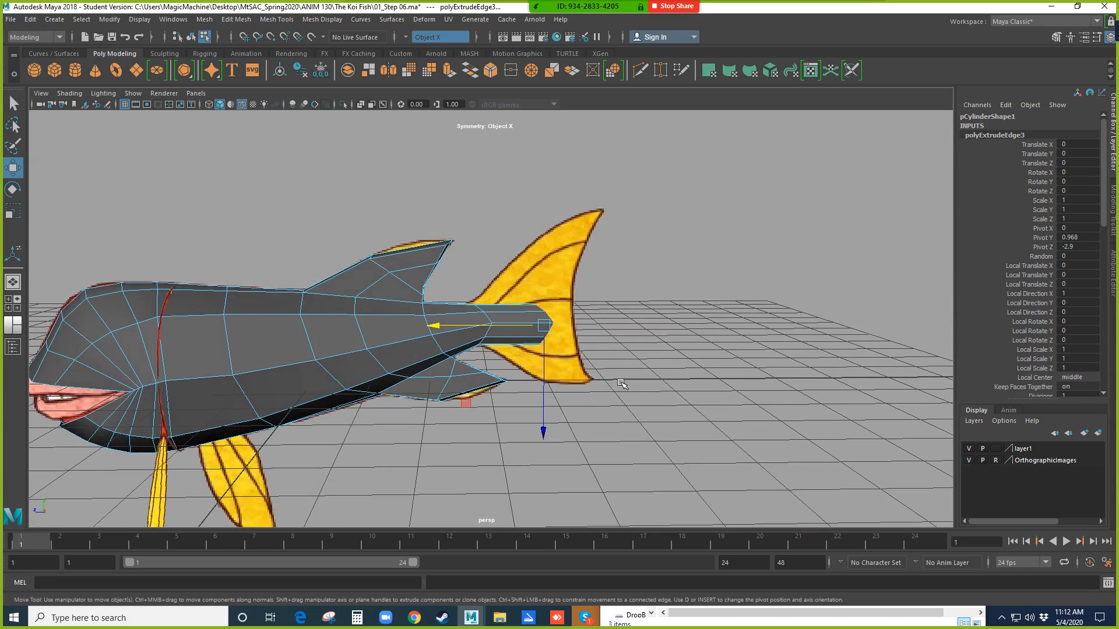
key("e")
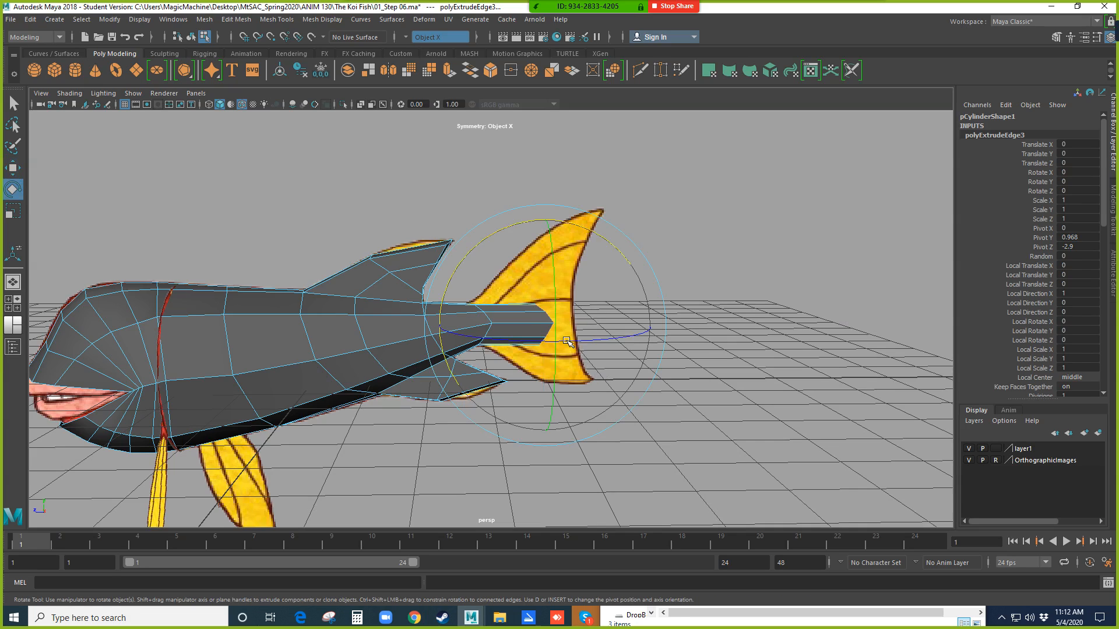
key("r")
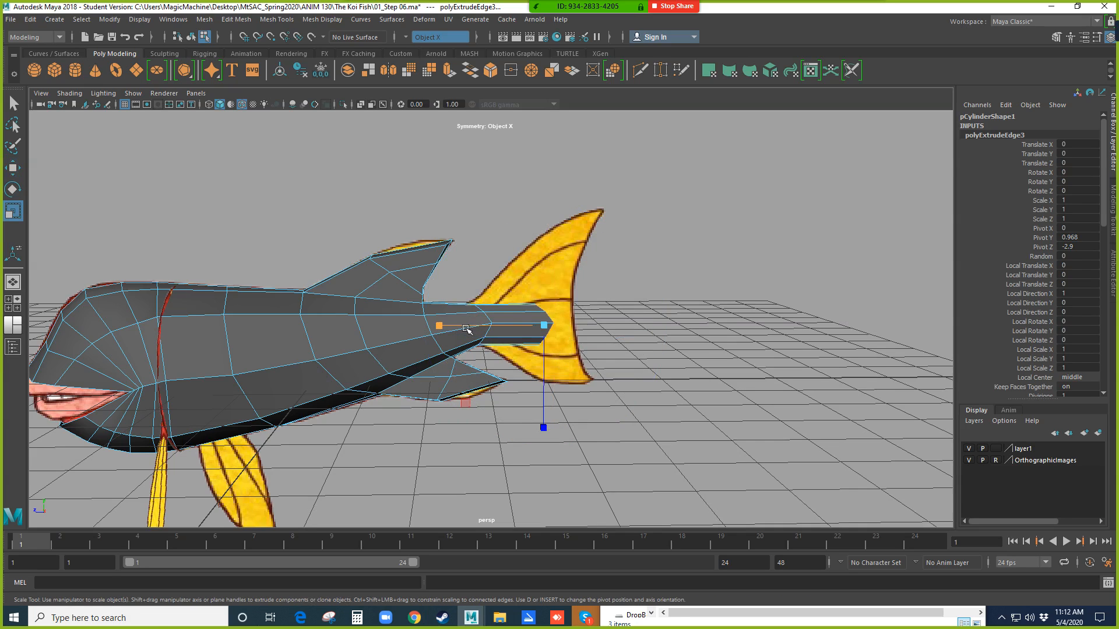
left_click_drag(543, 428, 554, 492)
left_click_drag(549, 423, 553, 478)
Flatten the fin's rear edges into a straight vertical line by scaling them along the body's length.
left_click_drag(594, 370, 626, 363, "alt")
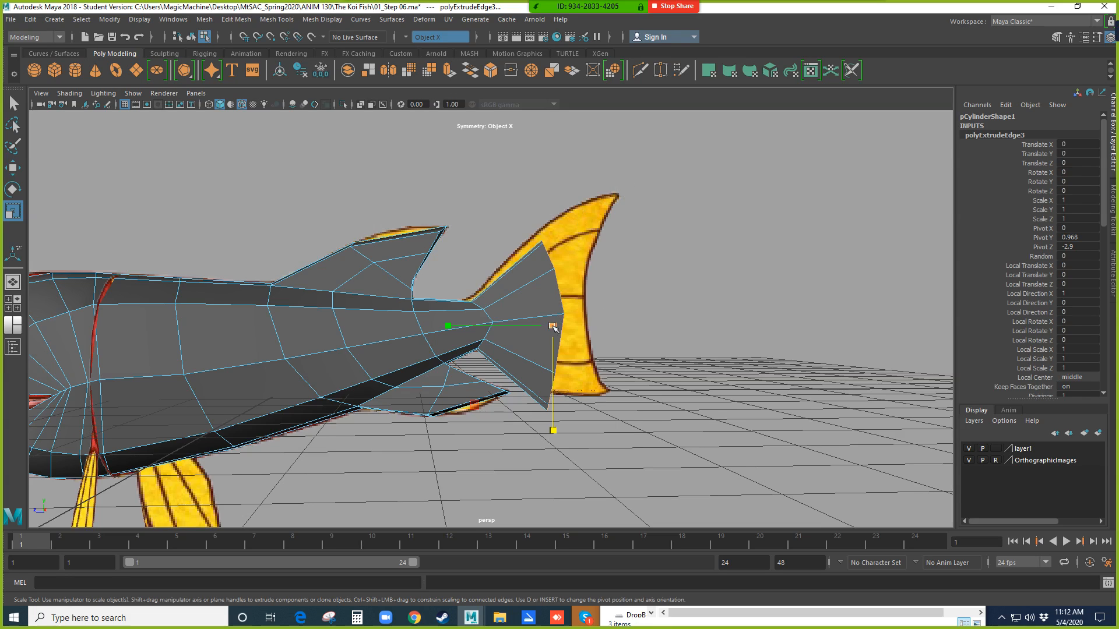
left_click_drag(447, 327, 569, 332)
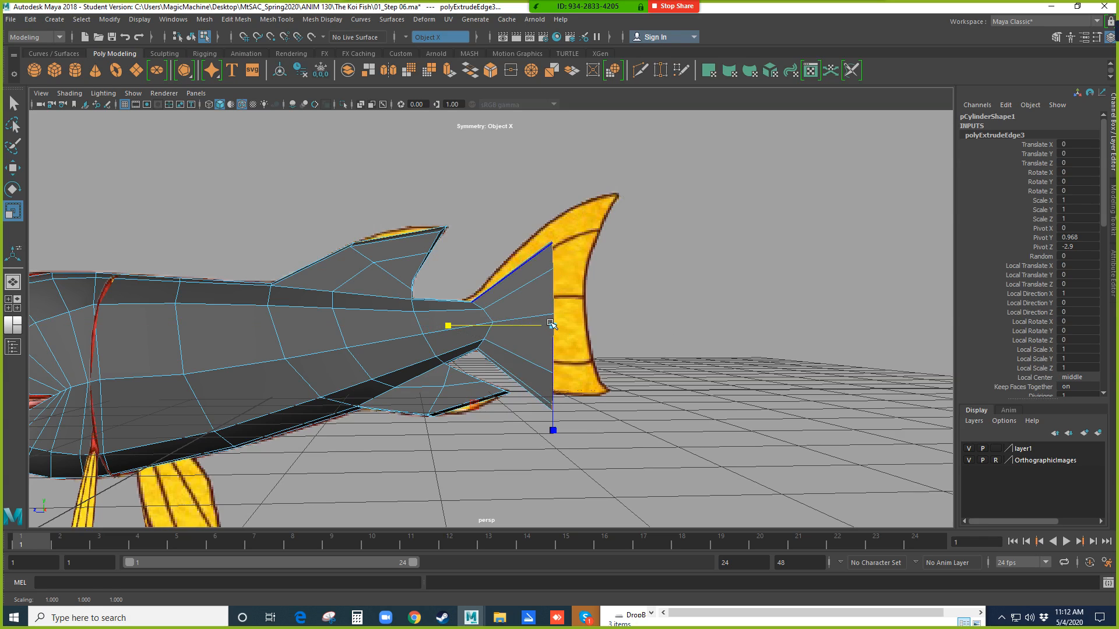
left_click_drag(569, 332, 549, 442, "alt")
In the side view, move and scale the fin's rear edge to match the upper and lower tips of the reference tail.
key("w")
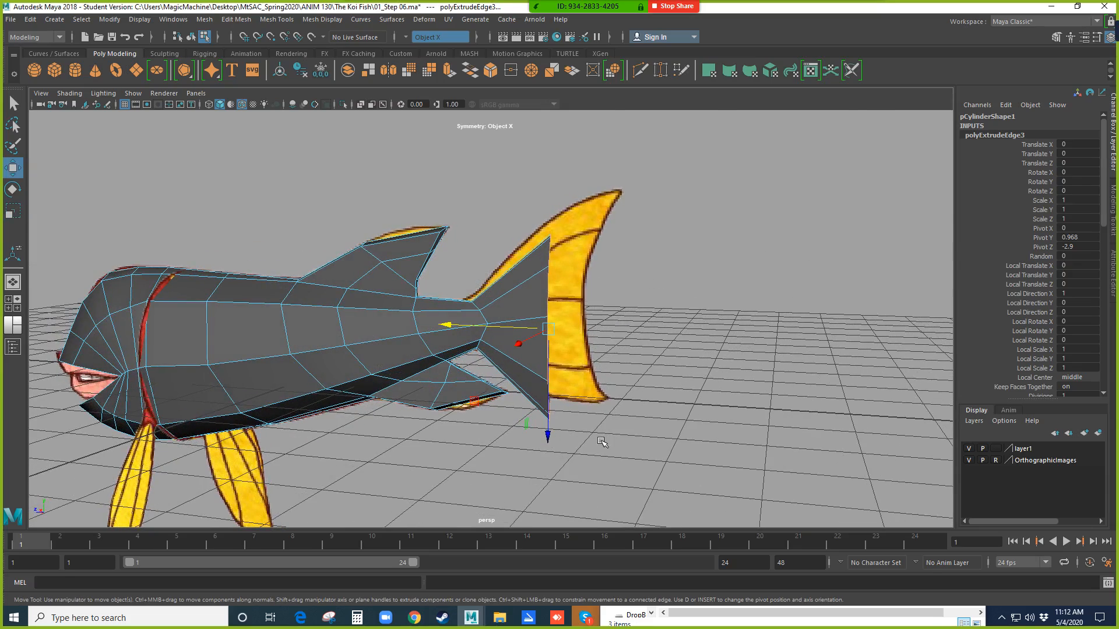
key("space")
key("space")
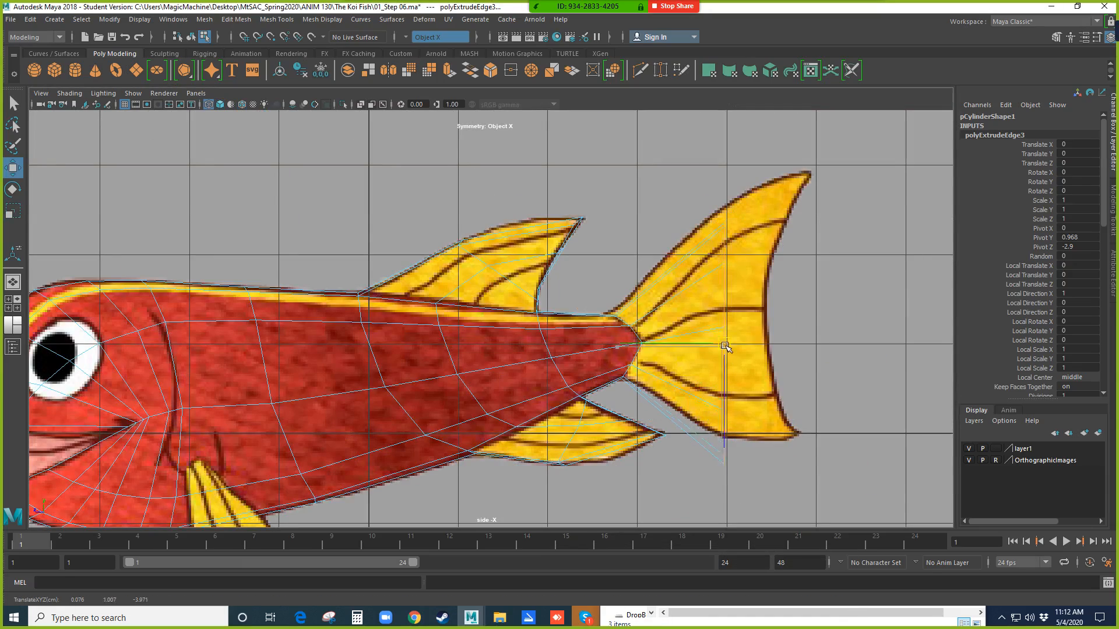
left_click_drag(724, 348, 793, 303)
key("r")
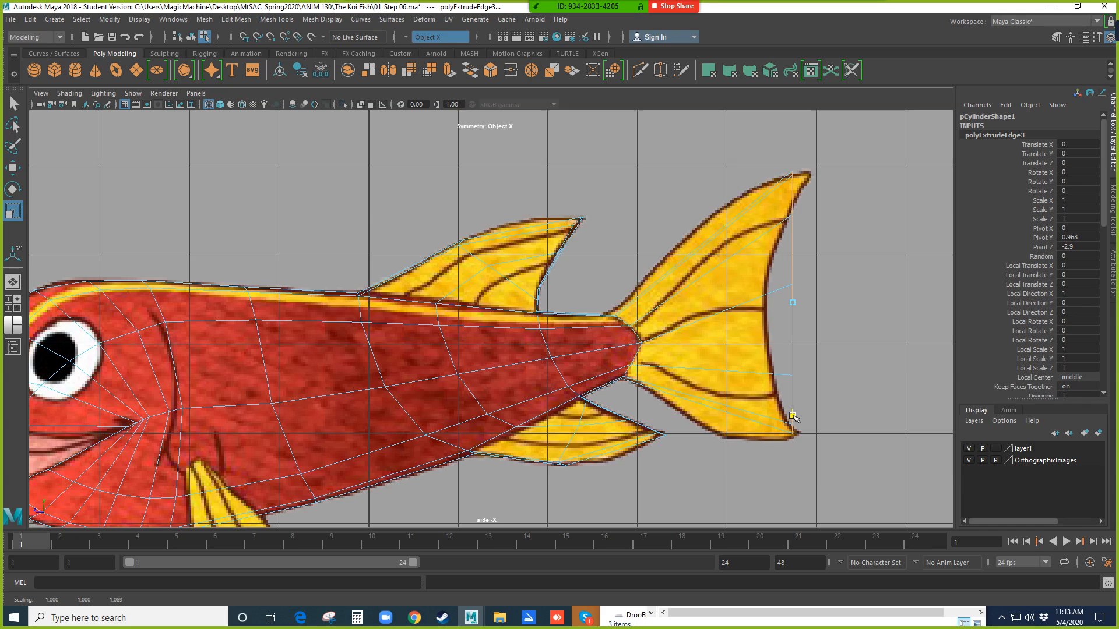
key("w")
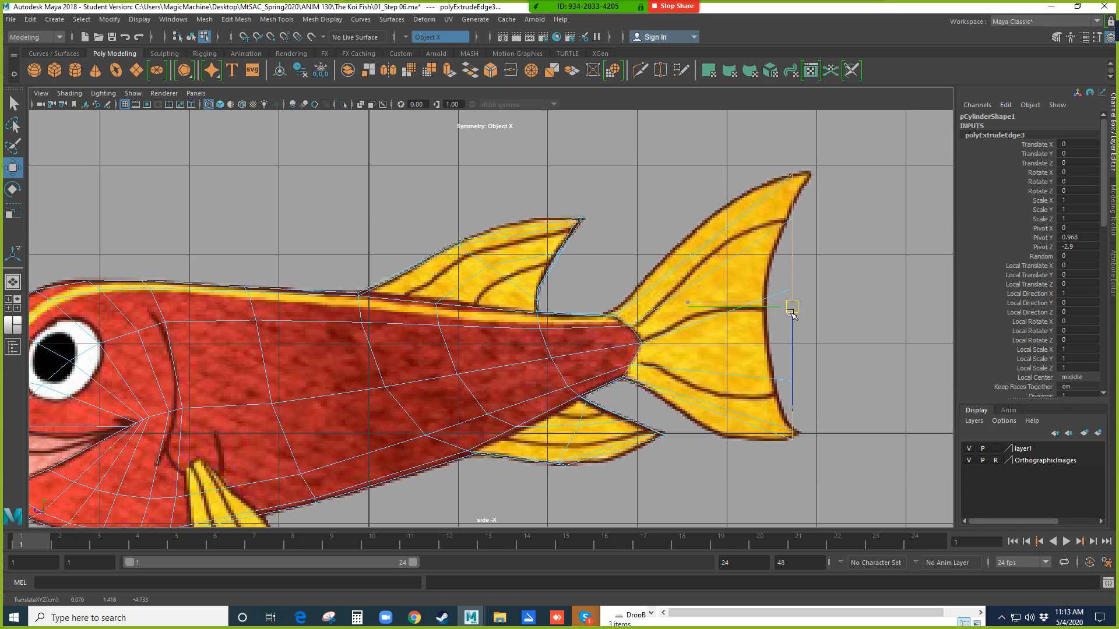
left_click_drag(790, 313, 807, 313)
scroll(847, 355, "up", 2)
left_click(897, 354)
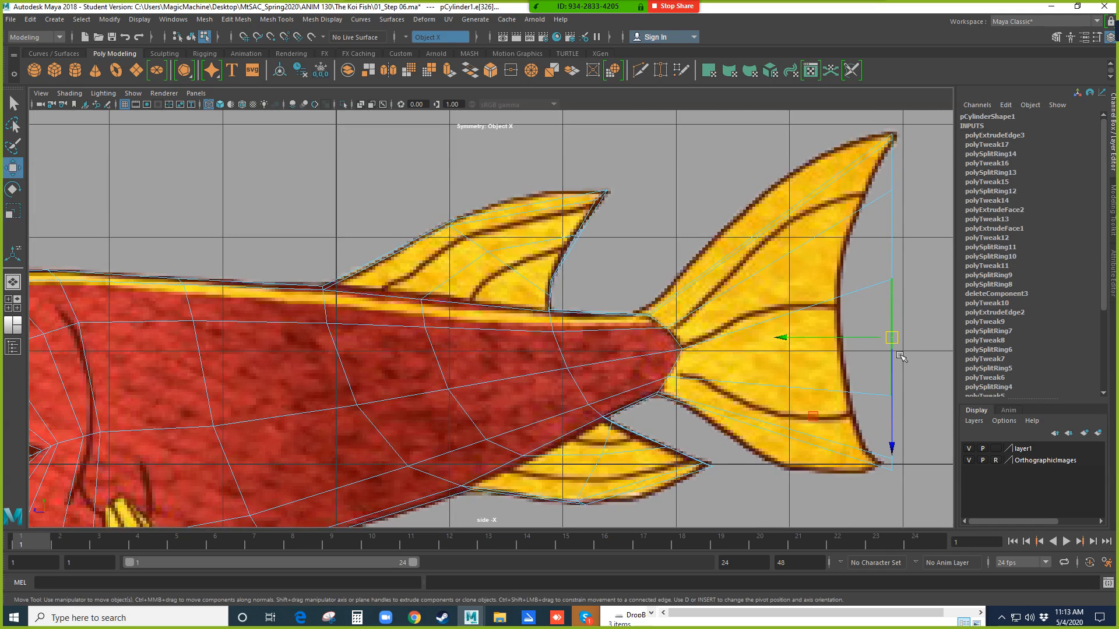
Switch to vertex editing and move the rear edge's upper-middle vertex inward onto the reference tail's concave outline.
middle_click_drag(898, 355, 730, 367, "alt")
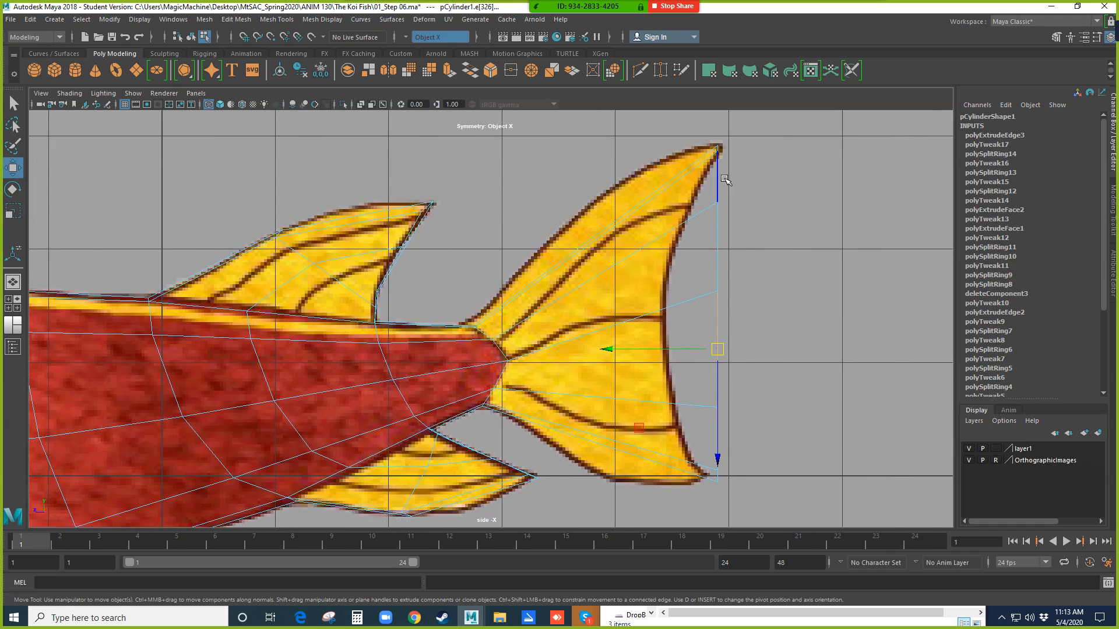
right_click_drag(720, 162, 663, 162)
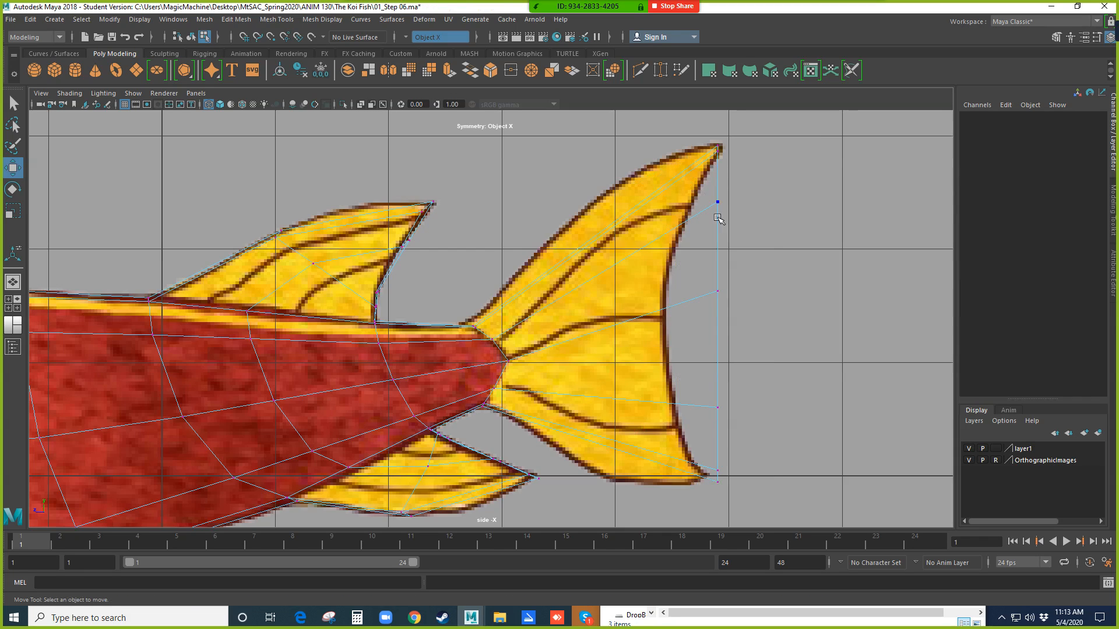
left_click(729, 286)
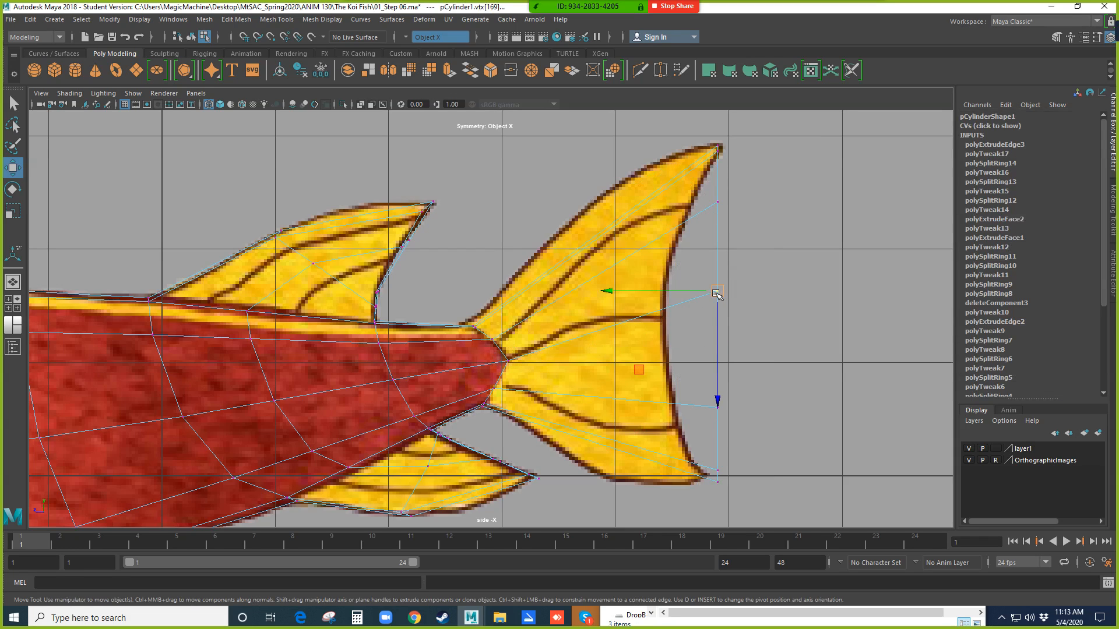
left_click_drag(718, 295, 620, 337)
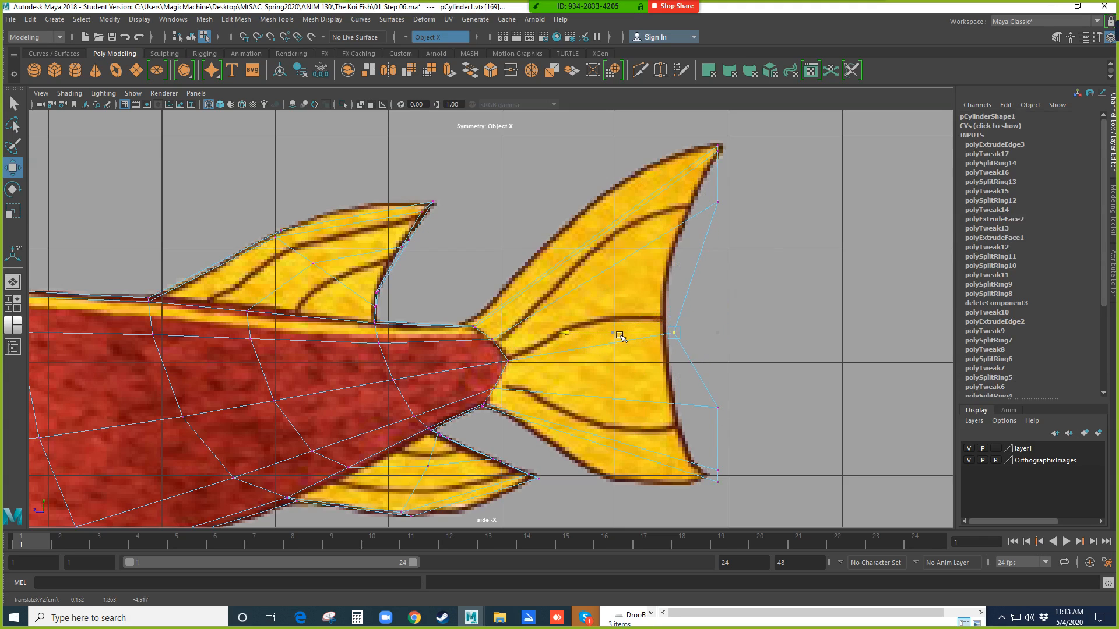
scroll(349, 353, "down", 5)
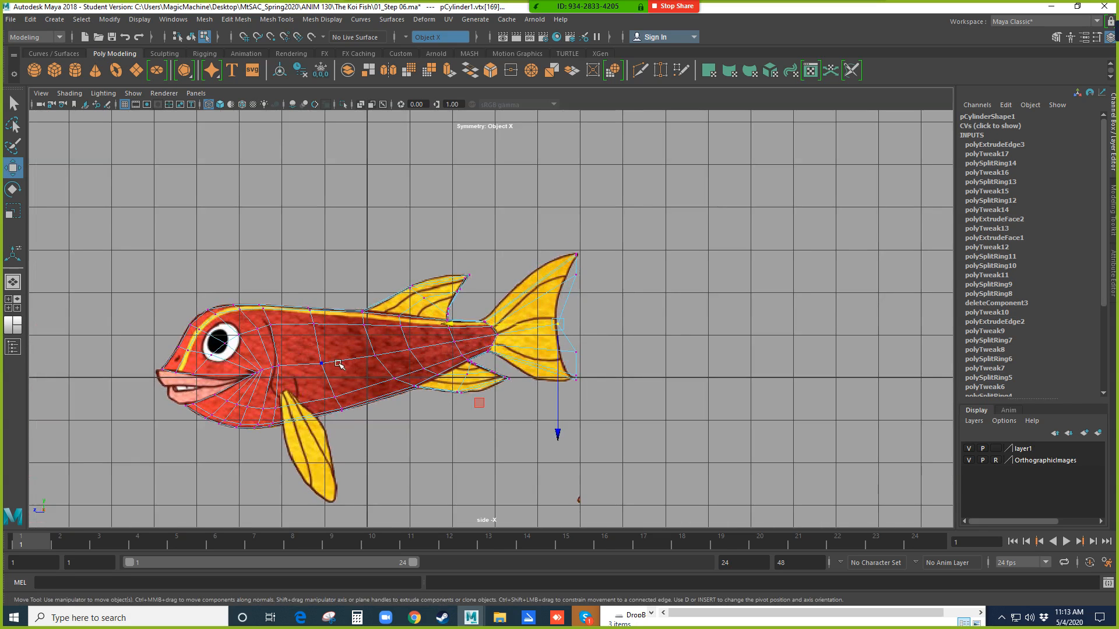
scroll(607, 342, "up", 4)
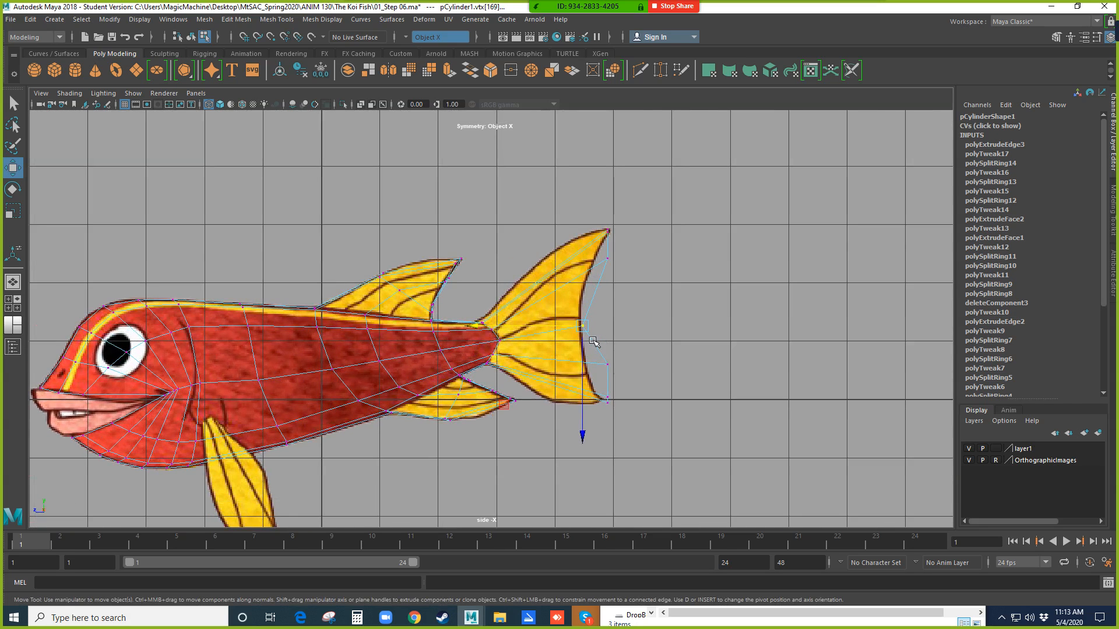
left_click(567, 328)
scroll(614, 329, "up", 1)
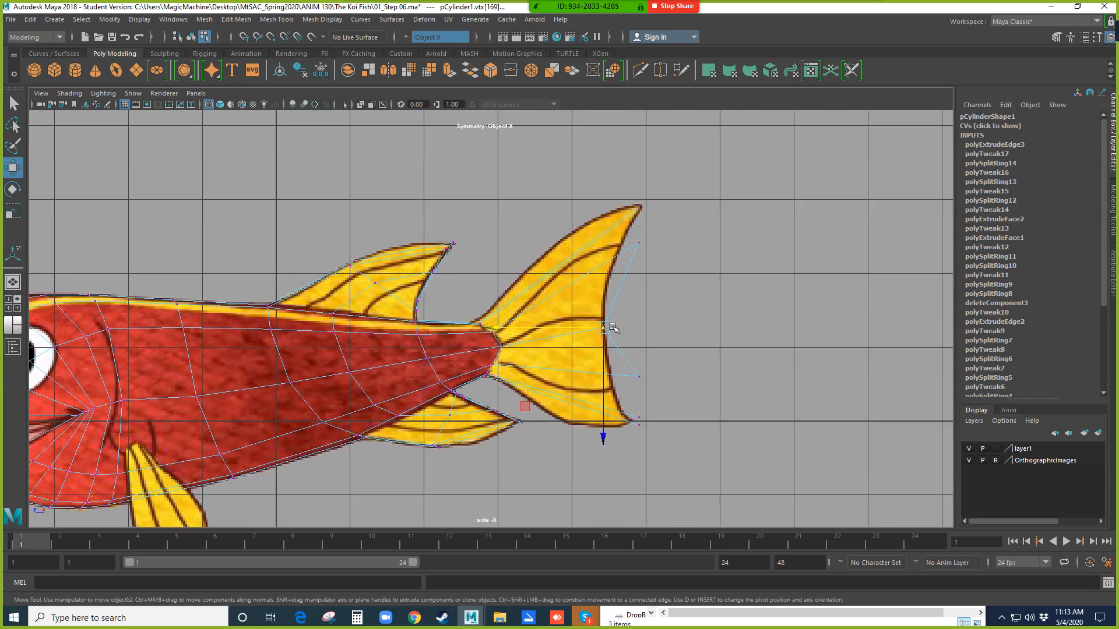
Move the vertices near the upper tip of the tail fin onto the reference's rear outline.
left_click_drag(657, 229, 620, 244)
scroll(643, 204, "up", 1)
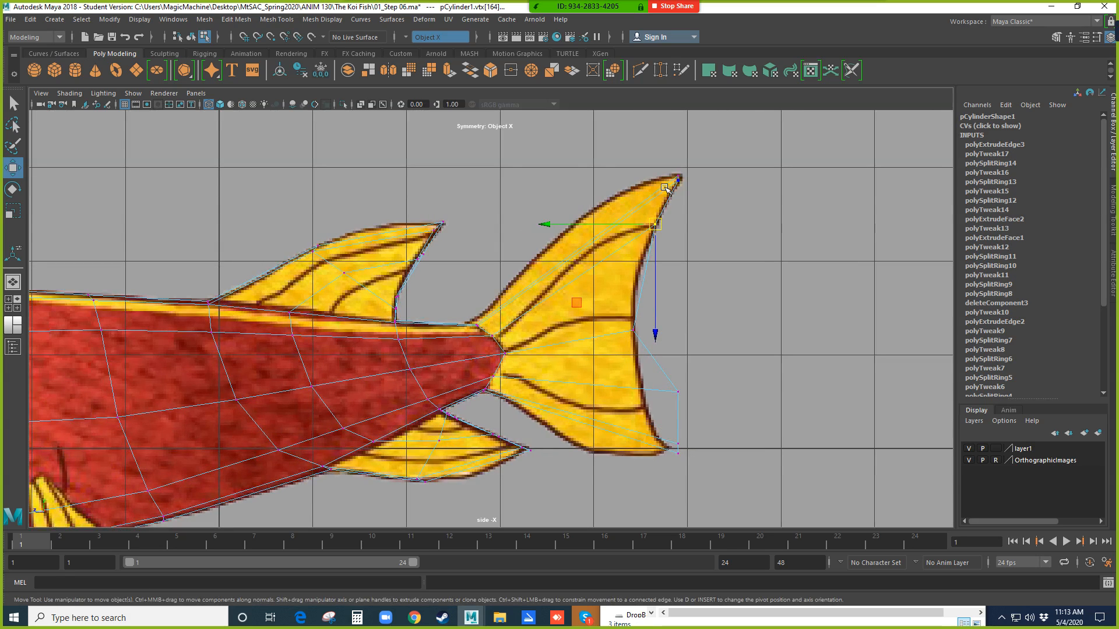
left_click(678, 176)
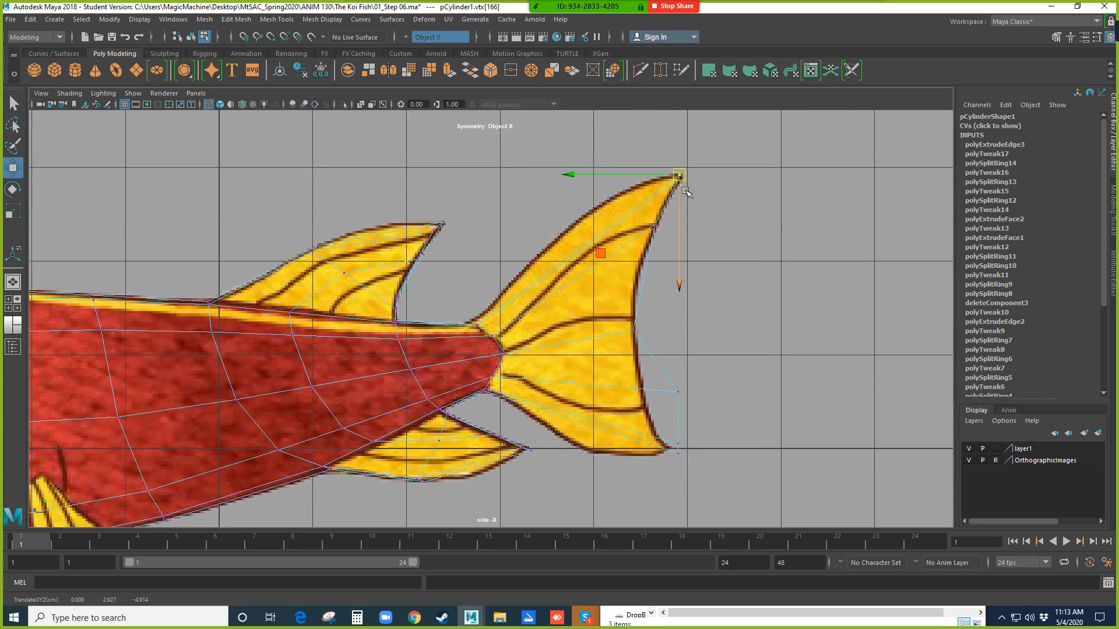
left_click(673, 190)
left_click(678, 177)
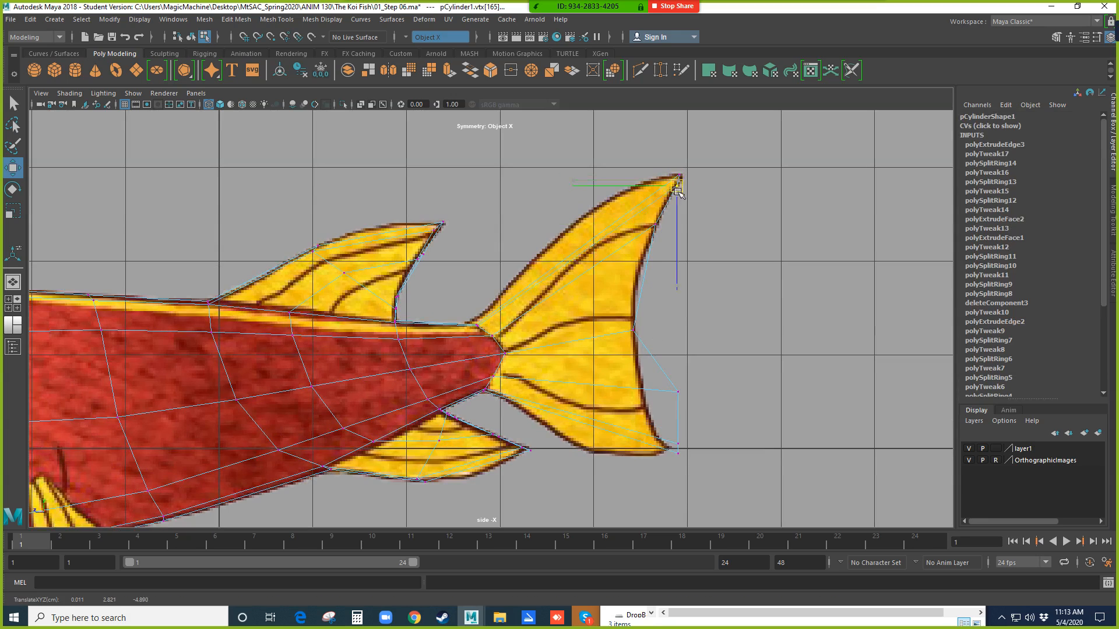
left_click_drag(679, 178, 640, 271)
left_click(653, 235)
left_click(672, 216)
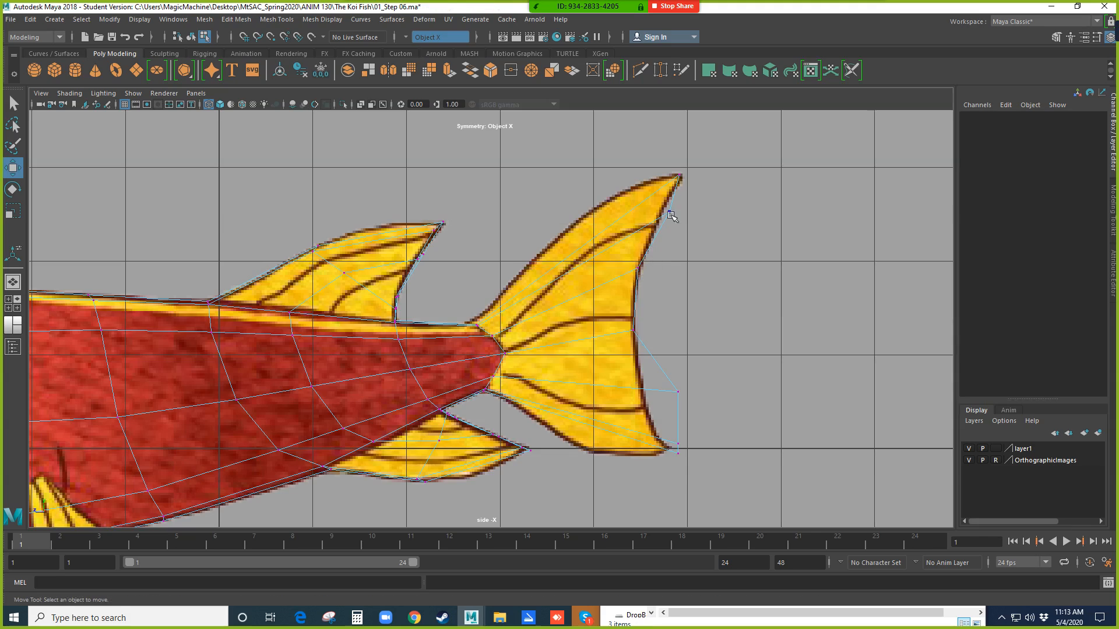
left_click(669, 215)
left_click_drag(669, 213, 658, 224)
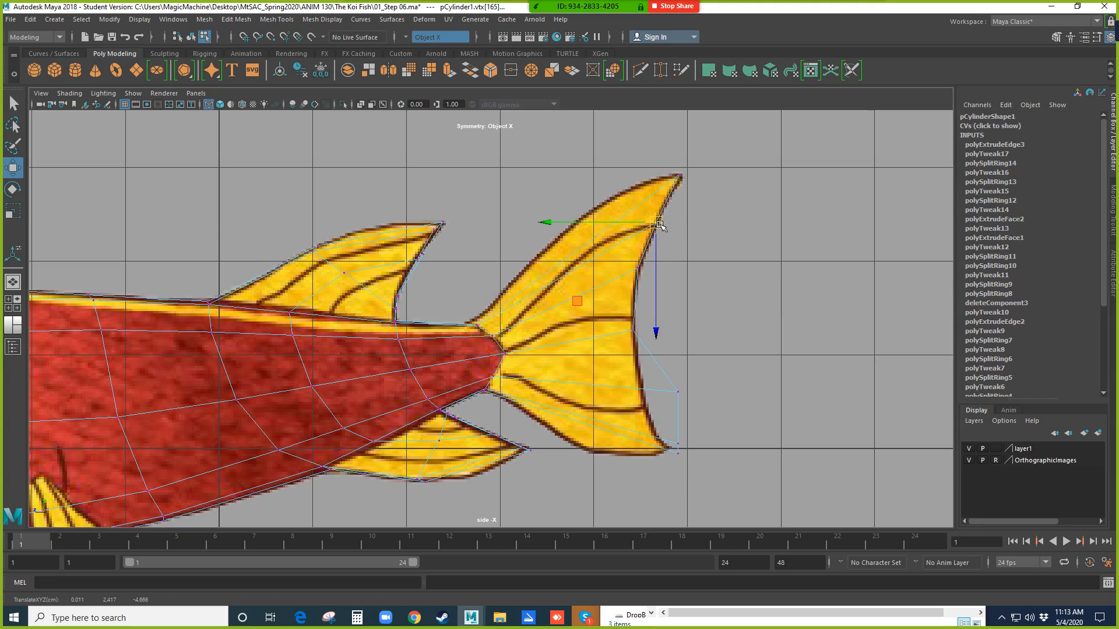
In the perspective view, undo the last vertex move and reposition the selected vertex near the upper tail tip.
key("space")
key("space")
left_click_drag(698, 273, 641, 274, "alt")
left_click(548, 257)
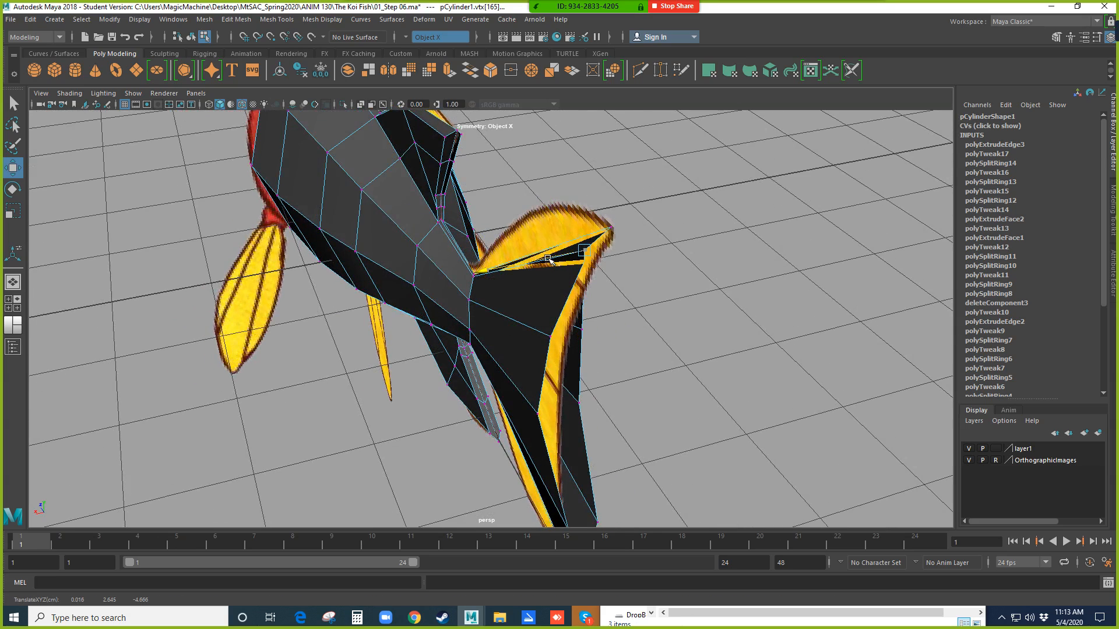
key("ctrl+z")
left_click_drag(524, 265, 562, 307, "alt")
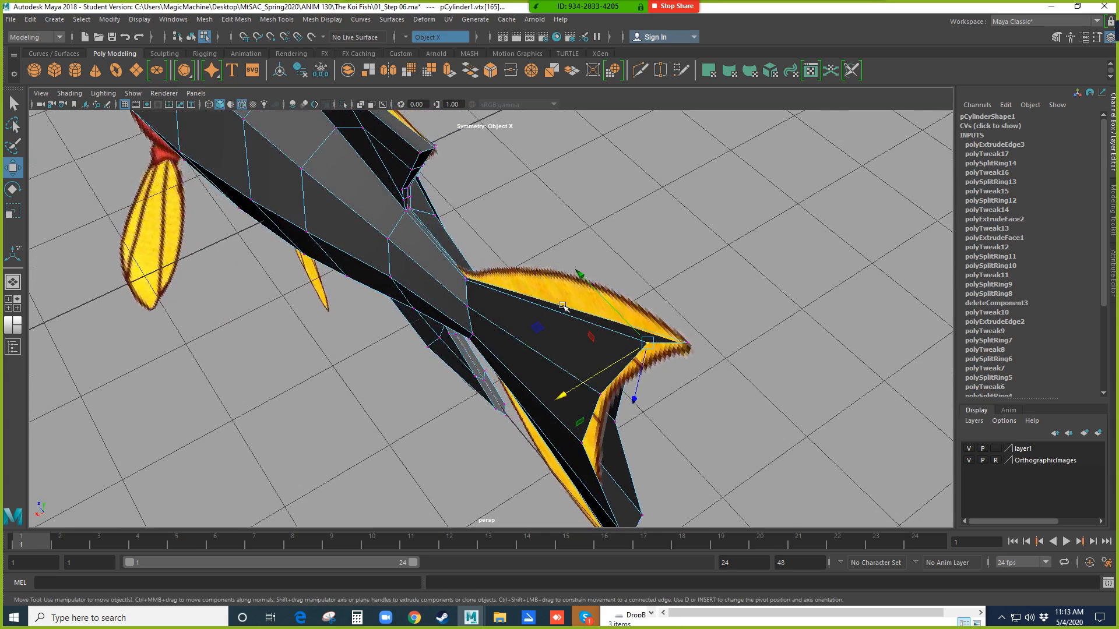
left_click_drag(598, 363, 672, 359)
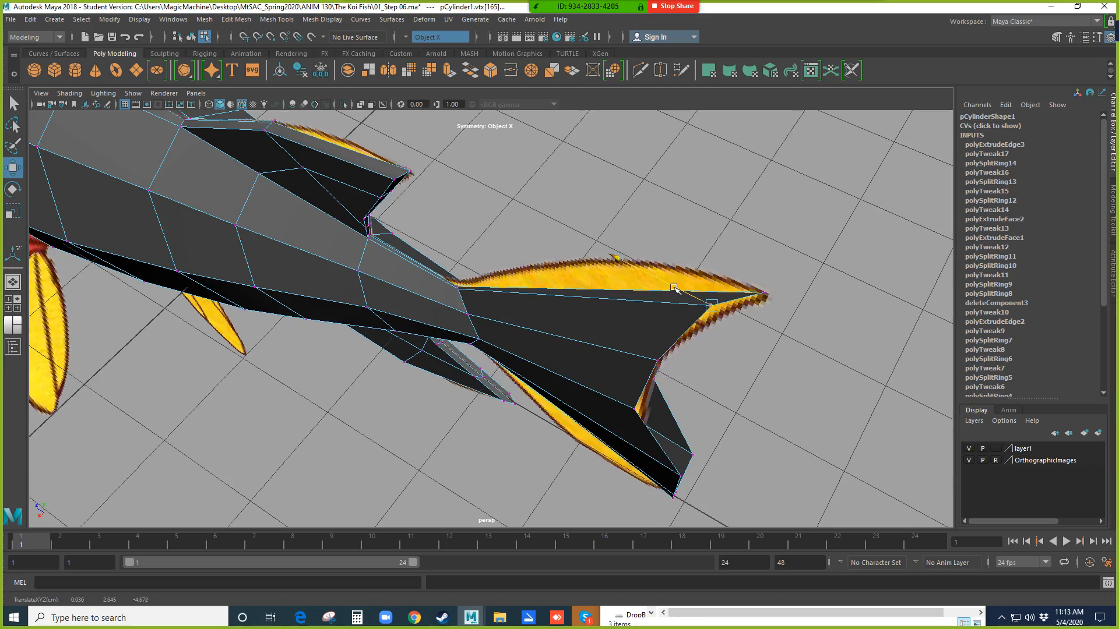
left_click_drag(672, 290, 712, 271)
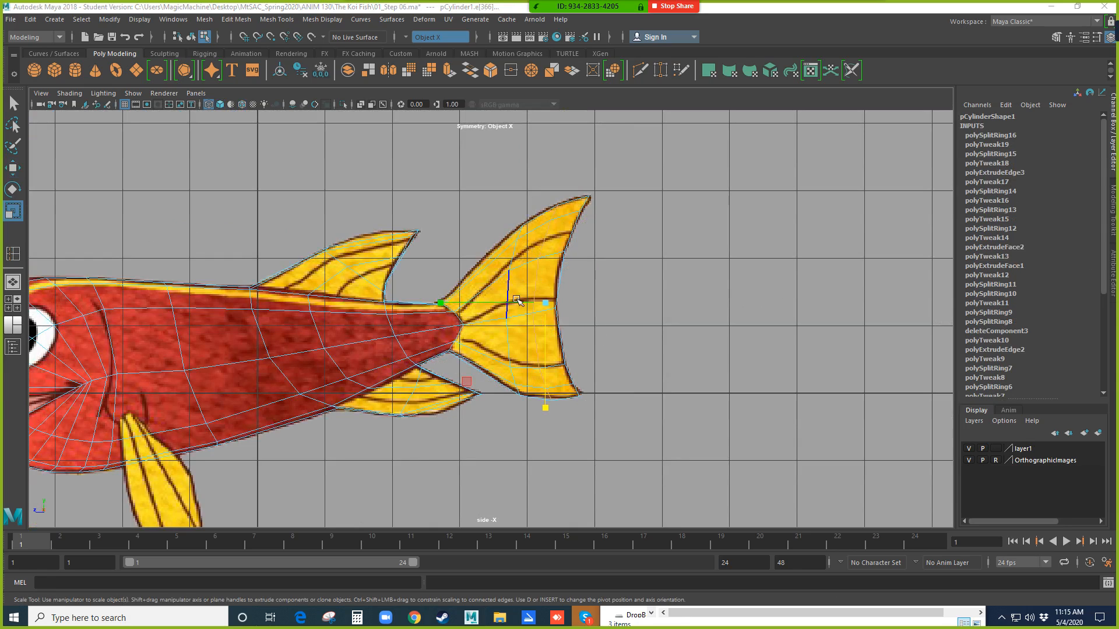
Clear the edge selection, switch to vertex editing and inspect the tail fin's shape in the perspective view.
scroll(600, 394, "up", 3)
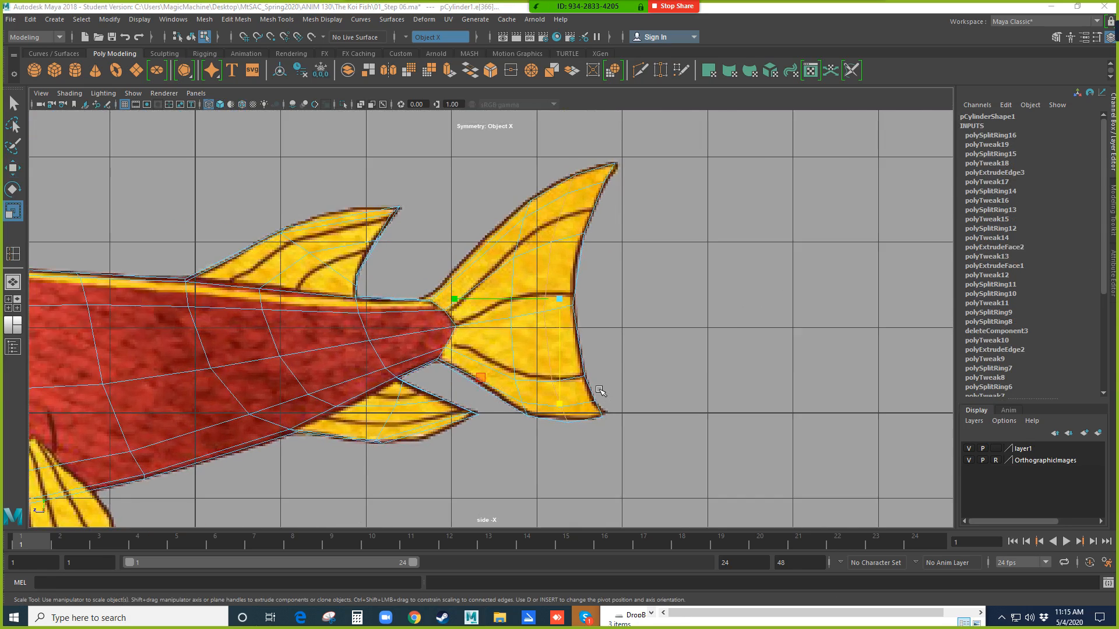
left_click(603, 395, "alt")
left_click(642, 320)
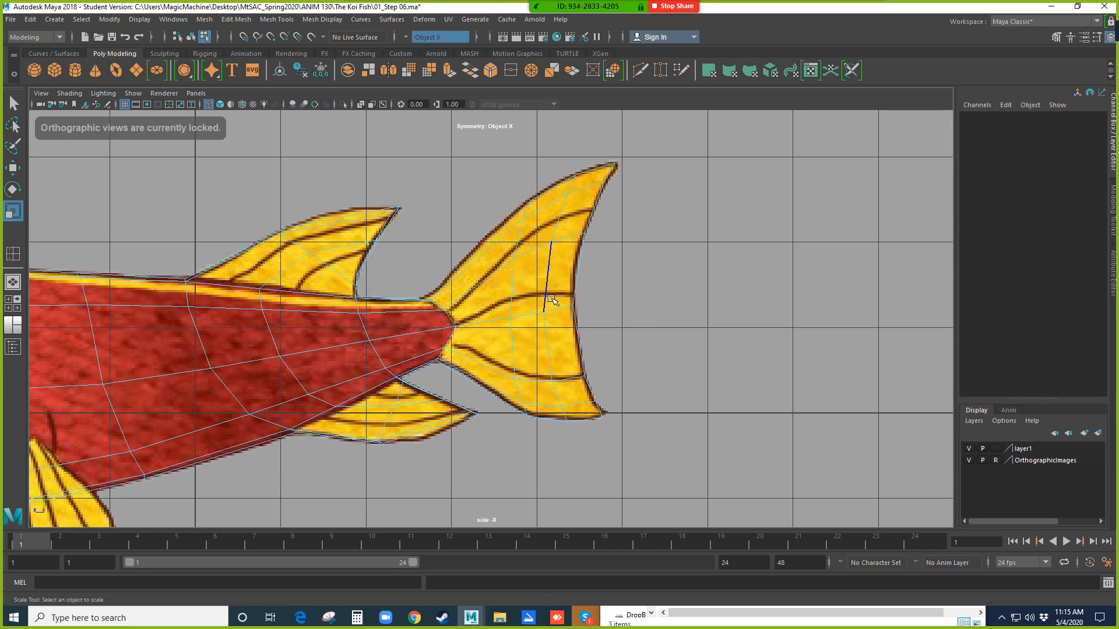
right_click_drag(552, 283, 548, 243)
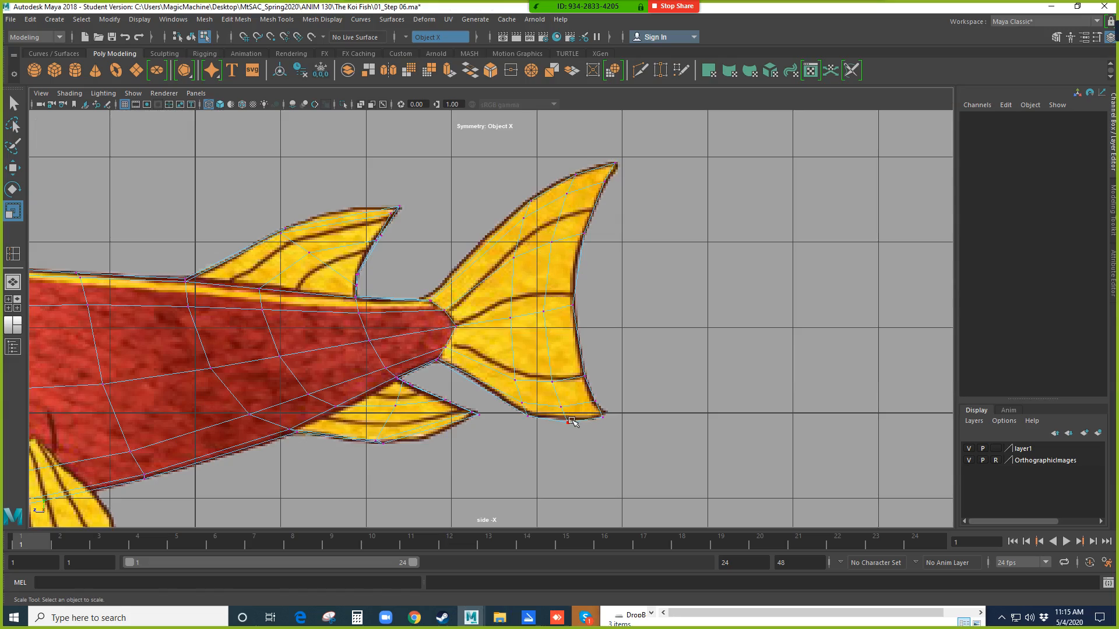
key("space")
key("space")
left_click_drag(707, 315, 641, 300, "alt")
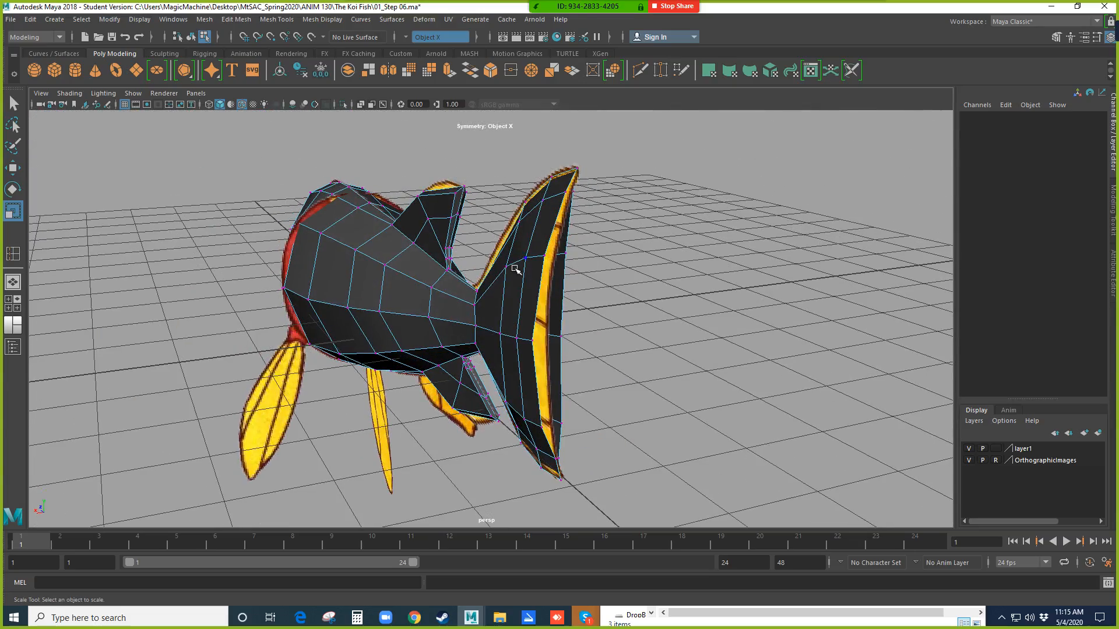
left_click_drag(567, 348, 687, 332, "alt")
key("space")
key("space")
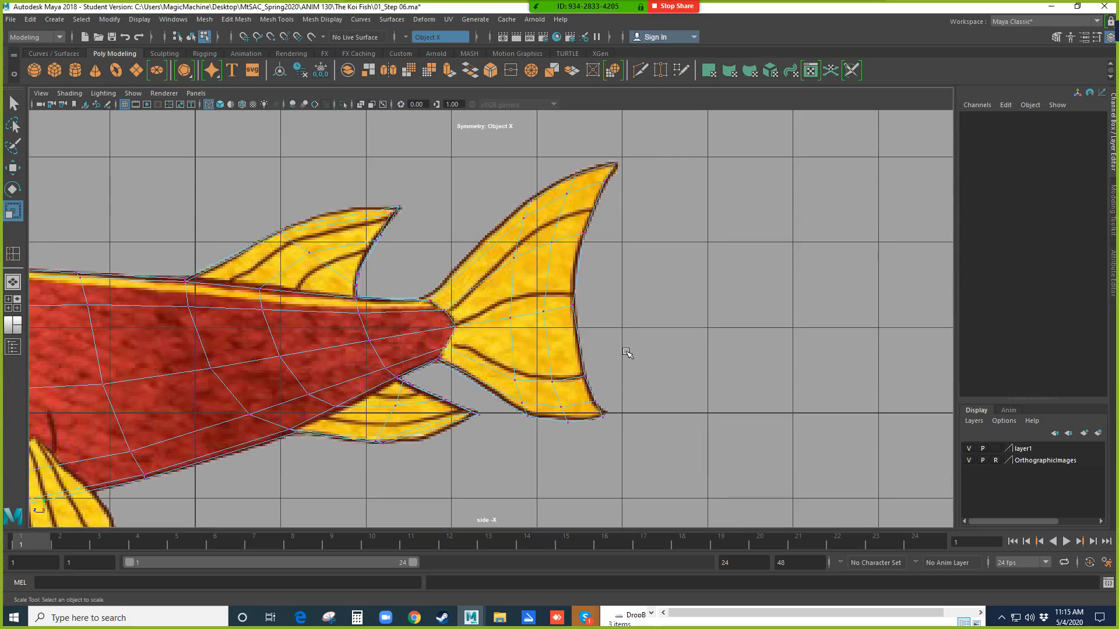
In the side view, insert an edge loop across the tail fin just behind its base and try to scale it.
key("y")
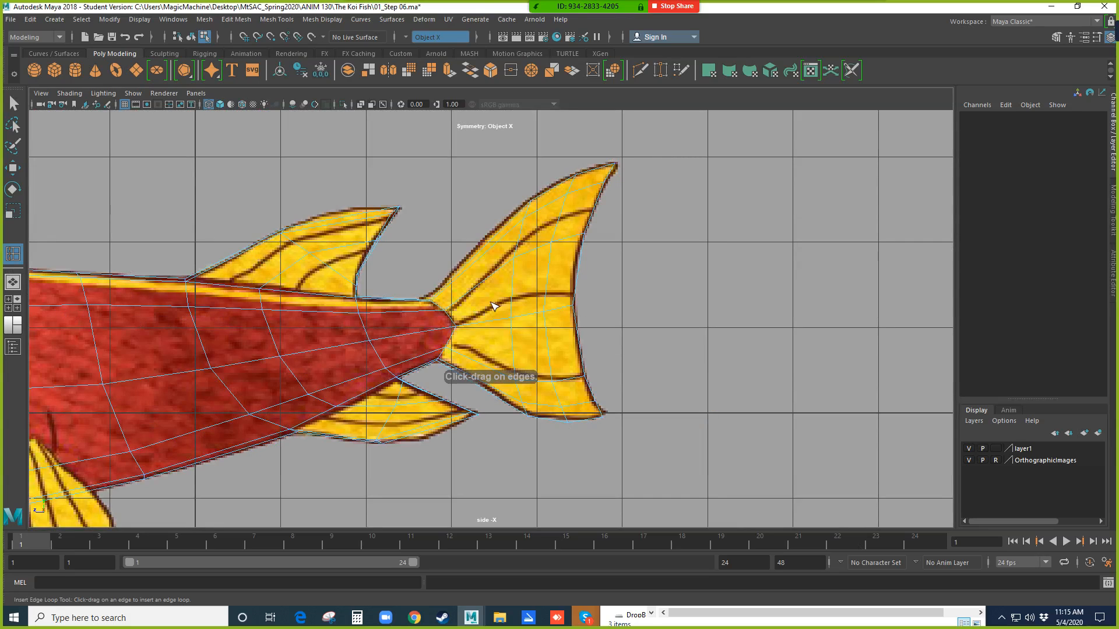
left_click_drag(484, 288, 479, 292)
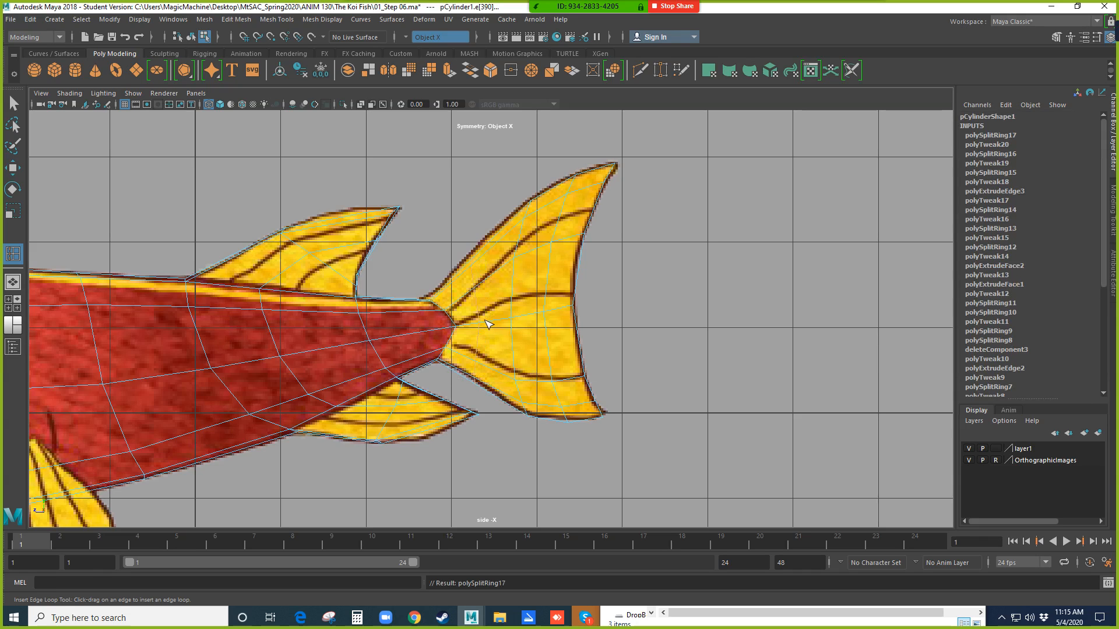
key("r")
left_click_drag(470, 424, 469, 420)
scroll(490, 309, "up", 2)
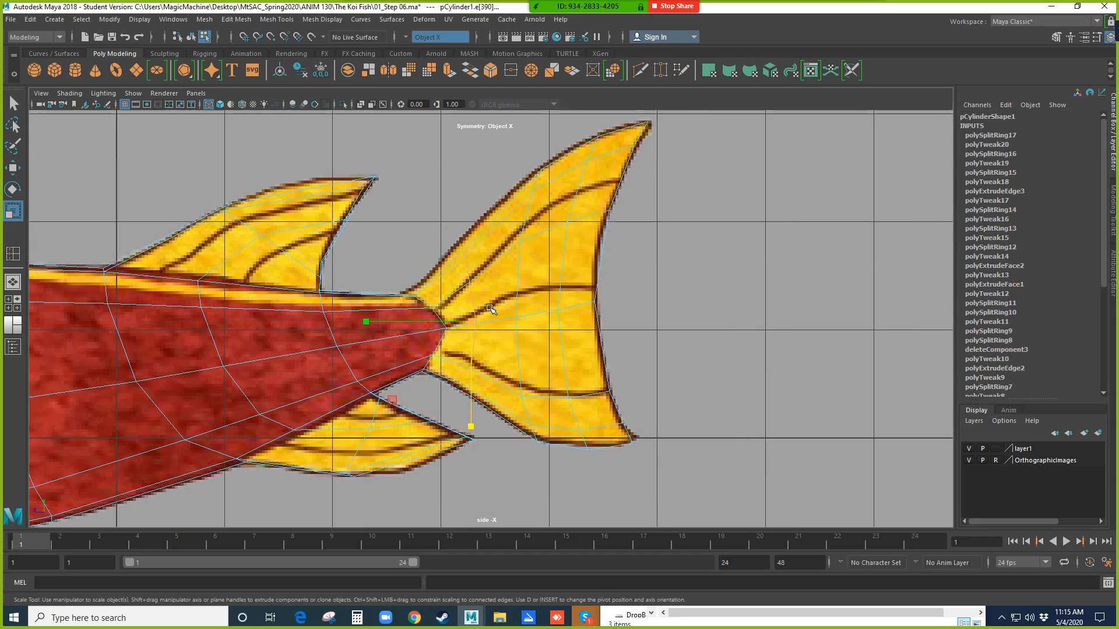
scroll(489, 309, "up", 1)
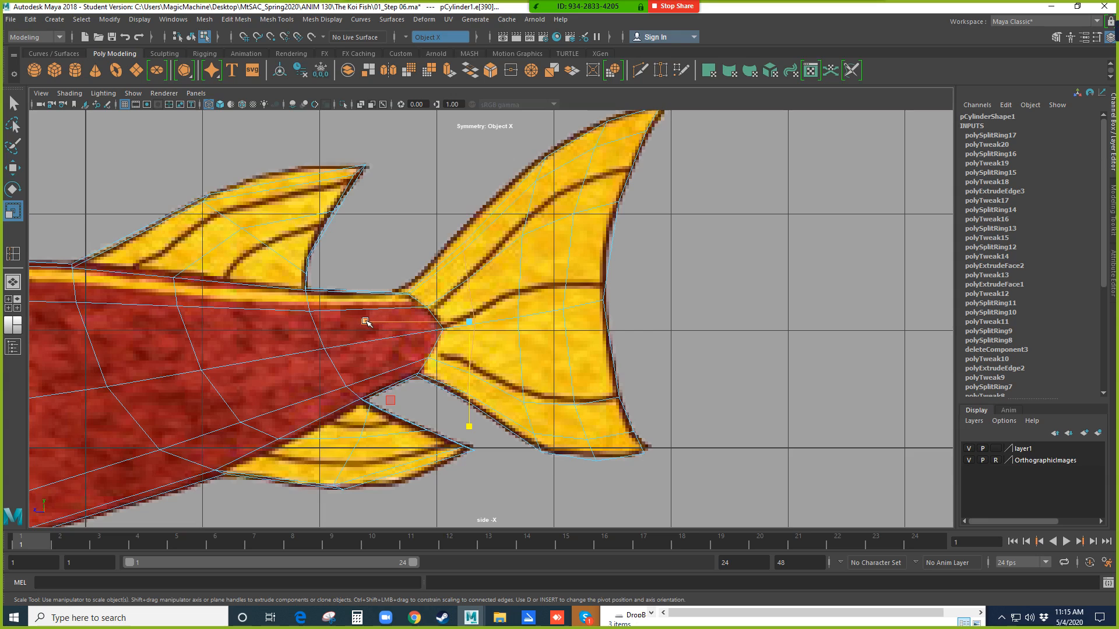
left_click_drag(366, 322, 366, 323)
left_click_drag(517, 328, 495, 317)
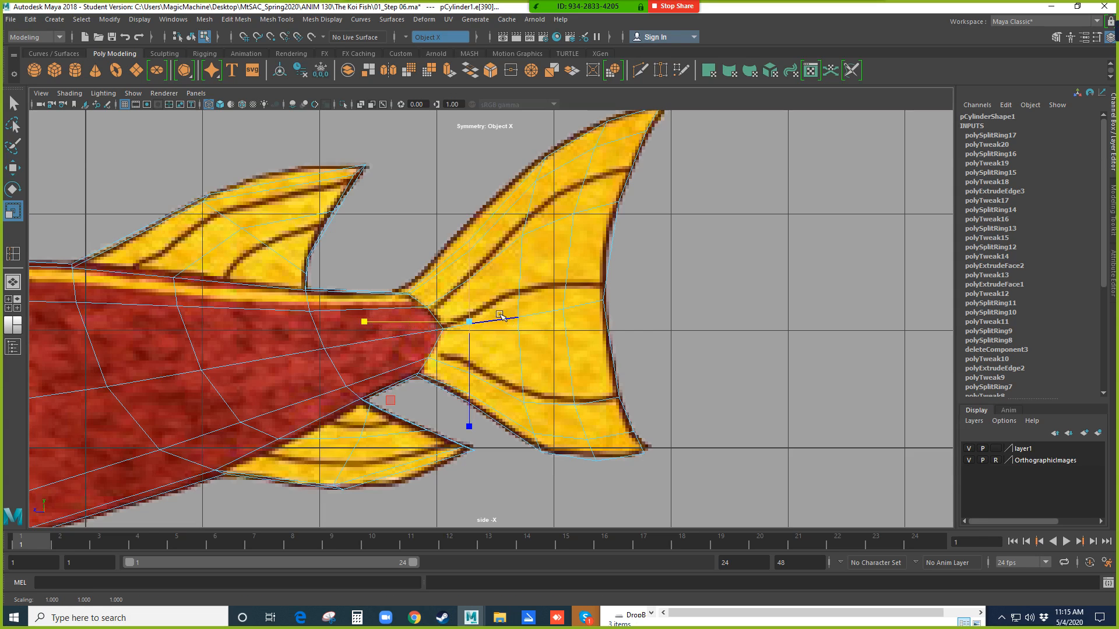
Switch to vertex editing and move the new loop's top vertex up onto the reference tail's upper outline.
right_click(472, 280)
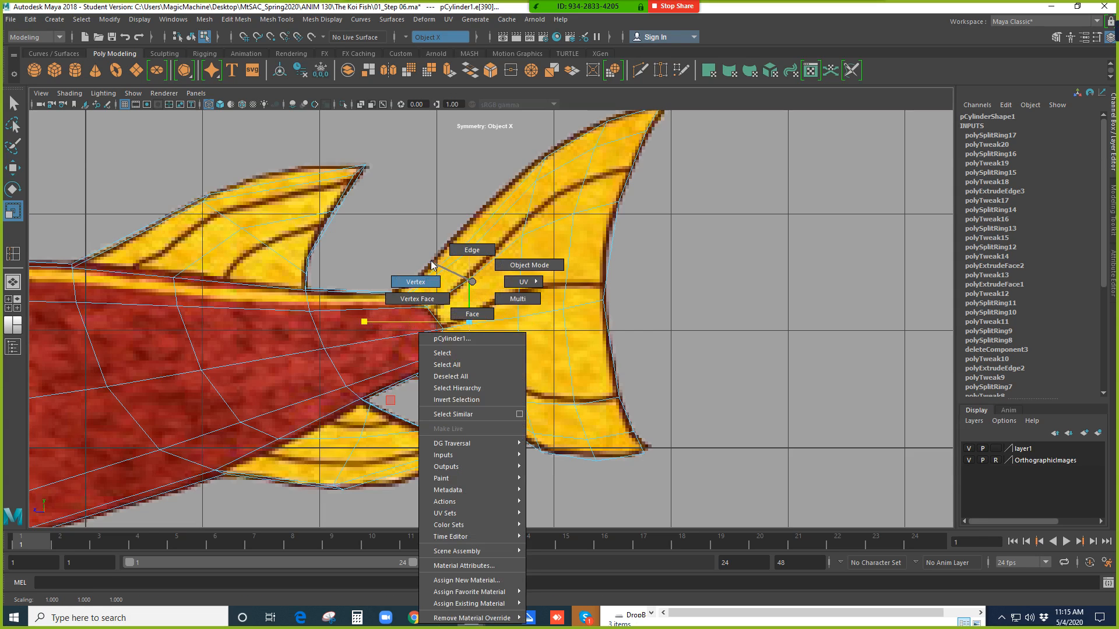
right_click_drag(431, 261, 432, 260)
left_click(469, 243)
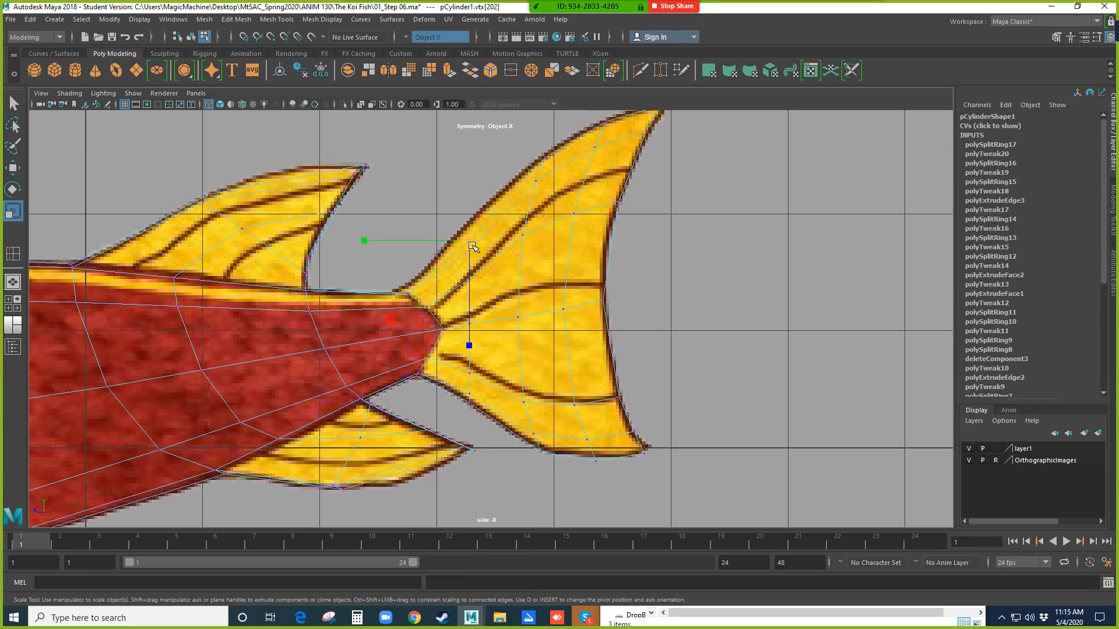
key("w")
left_click_drag(472, 247, 464, 230)
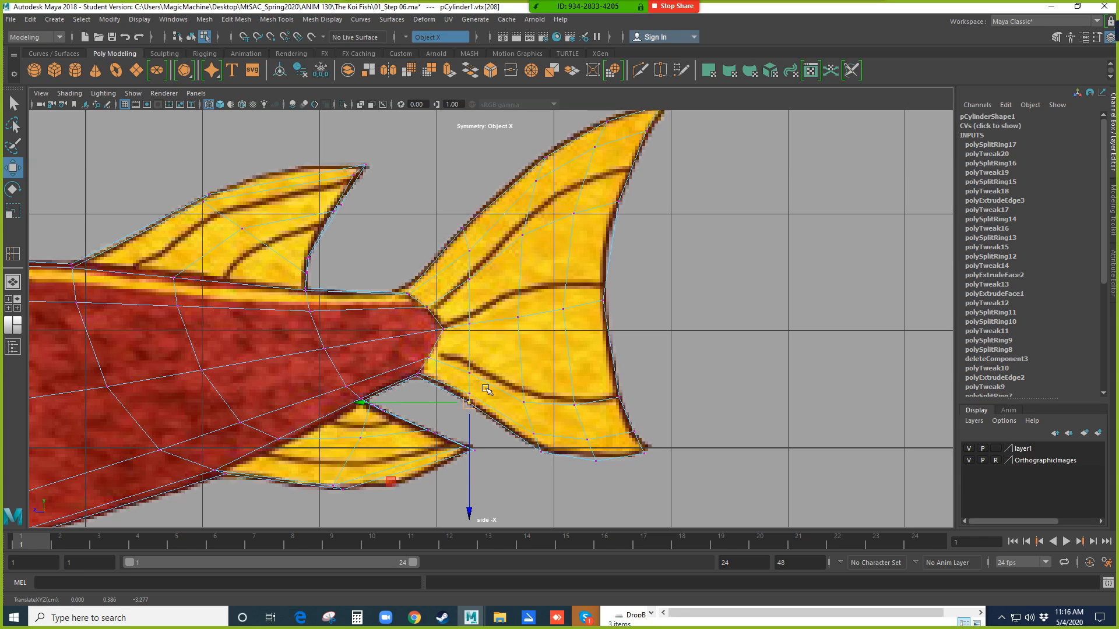
Move the new loop's middle vertex and the two above it to follow a smooth curve across the tail fin.
left_click(501, 356)
left_click(470, 324)
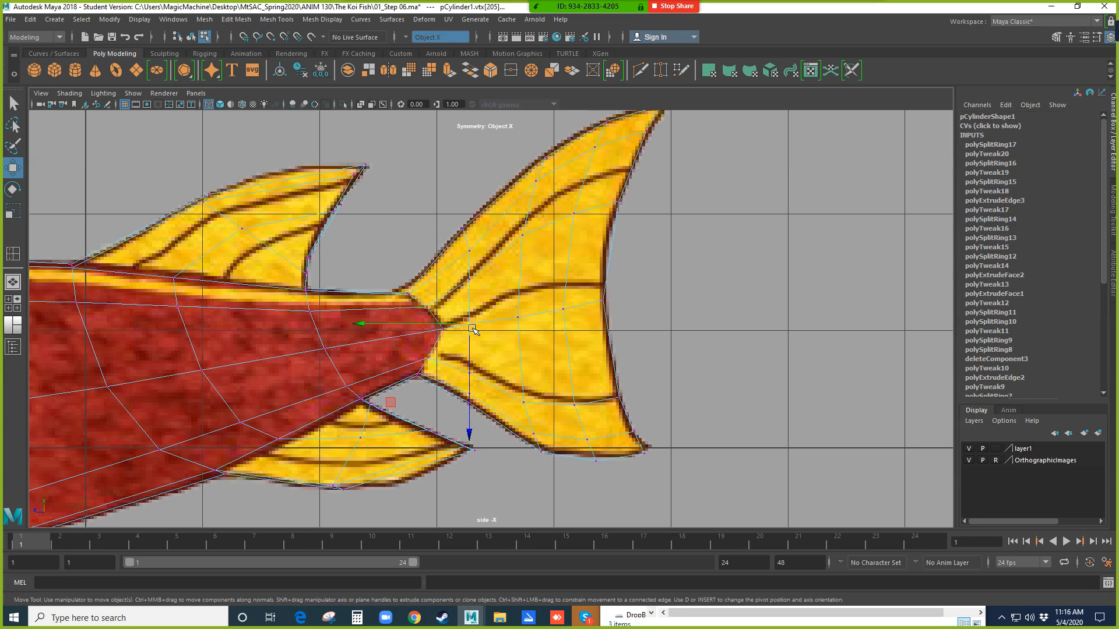
left_click(469, 279)
left_click_drag(469, 279, 475, 275)
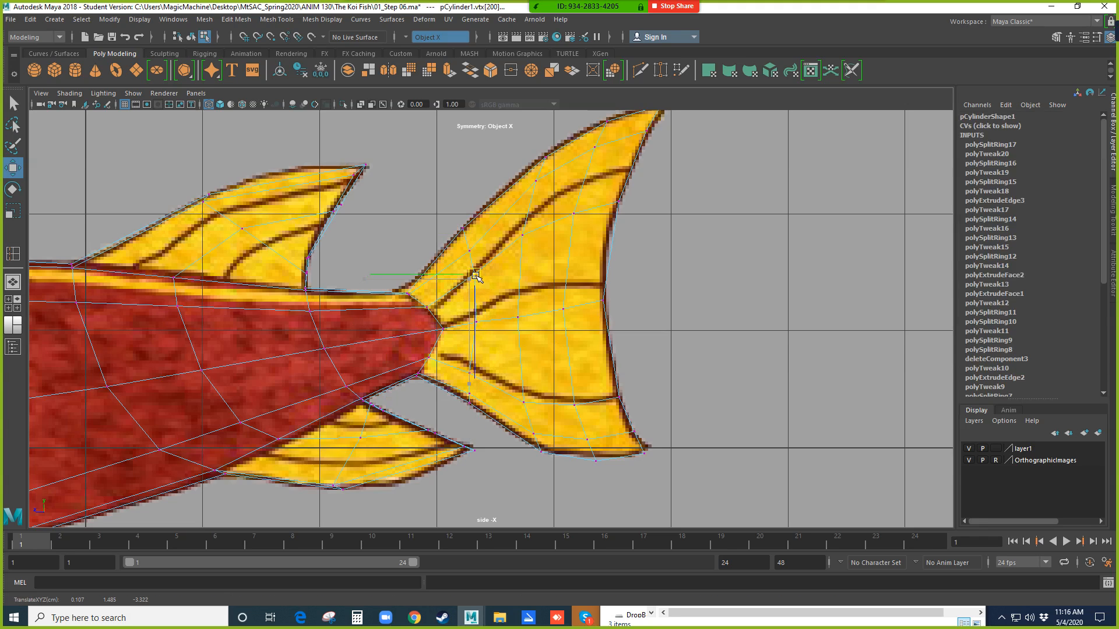
left_click(469, 250)
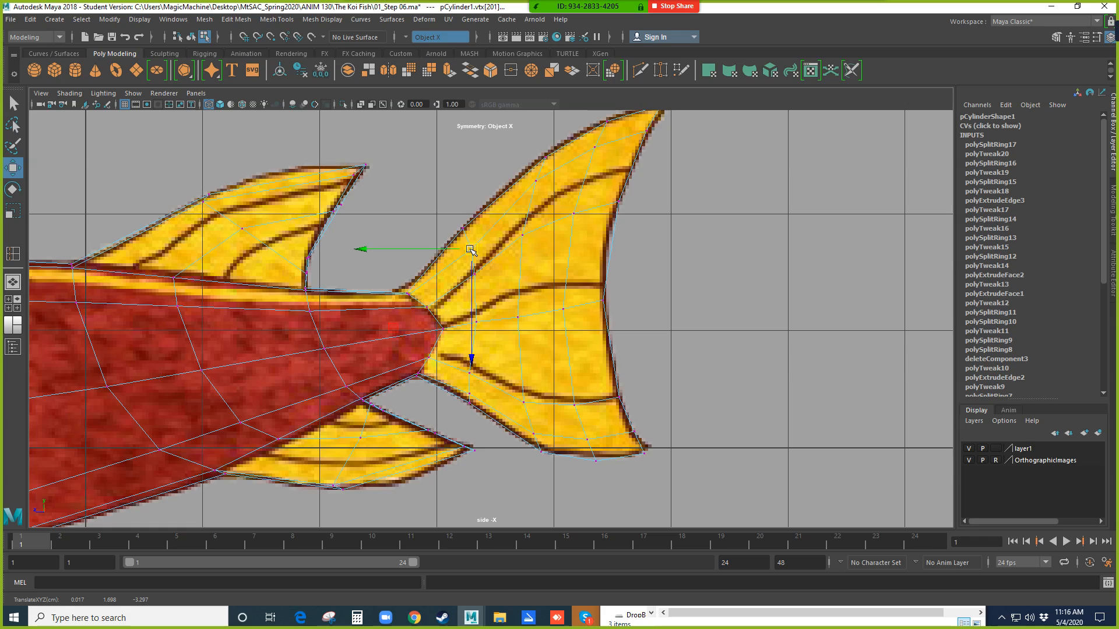
Shift the fin base's middle vertex slightly toward the body and fine-tune the new loop's upper and lower inner vertices.
left_click(441, 329)
left_click_drag(427, 331, 425, 330)
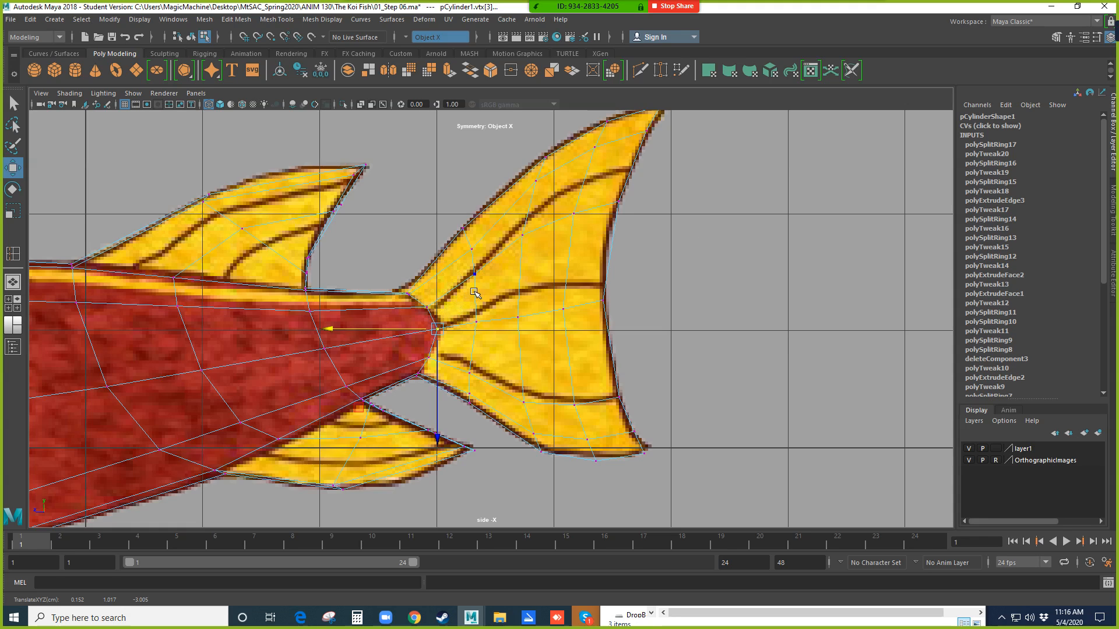
left_click(471, 249)
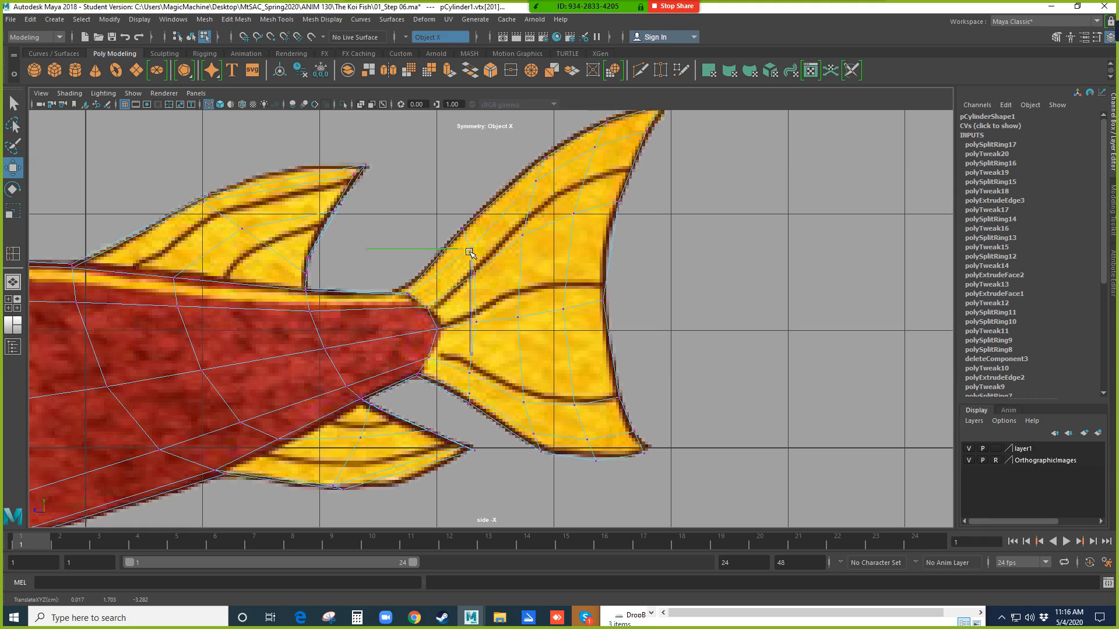
left_click(470, 373)
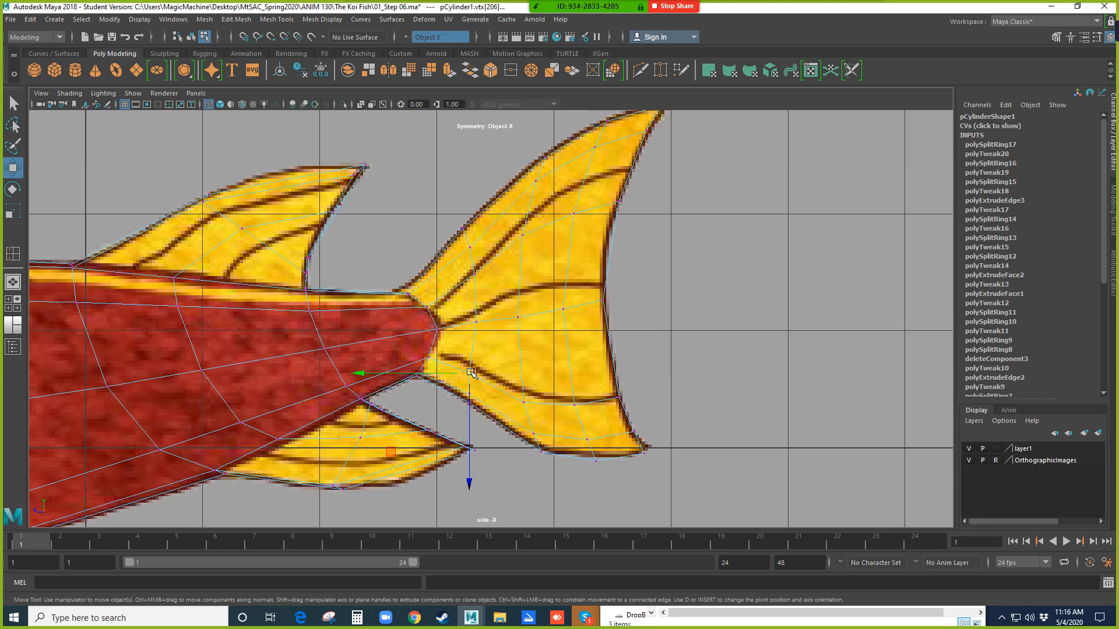
left_click_drag(472, 373, 474, 373)
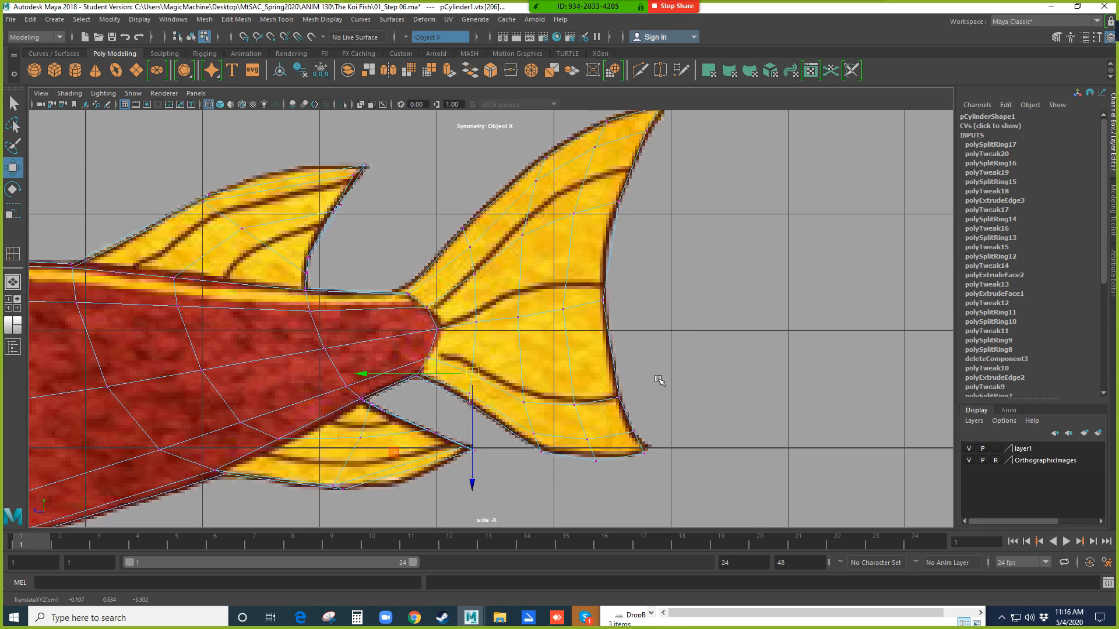
Examine the new edge loop and the tail fin's thickness from several angles in the perspective view.
key("space")
mouse_move(712, 274)
left_mouse_down("alt")
mouse_move(666, 279)
mouse_move(712, 266)
left_mouse_up("alt")
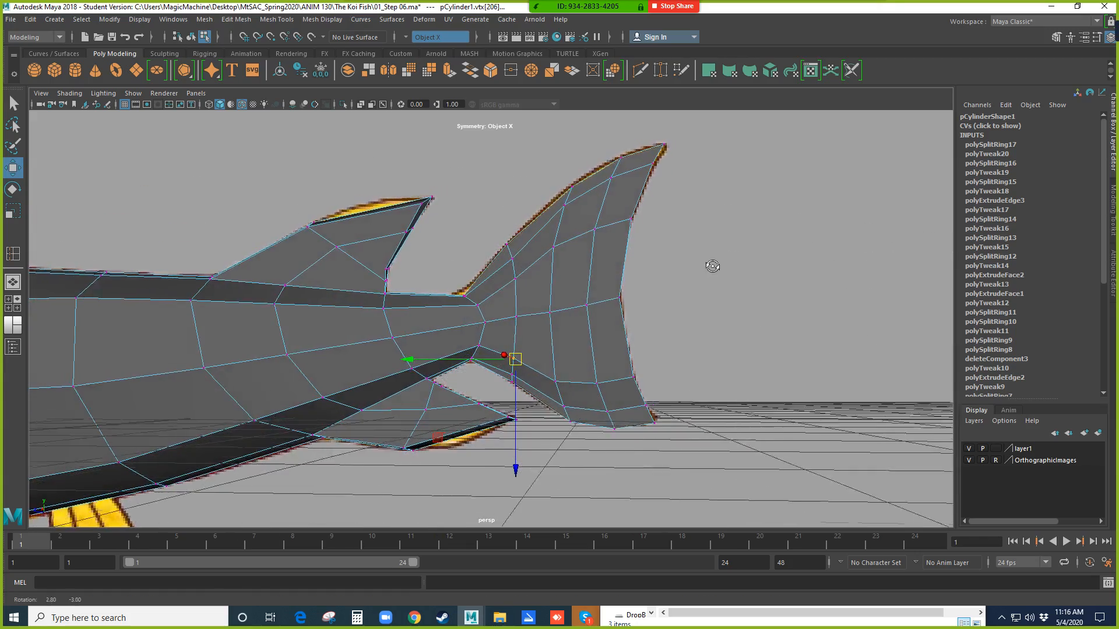
left_click_drag(562, 278, 564, 322, "alt")
scroll(548, 320, "up", 5)
left_click(540, 217)
left_click(537, 293)
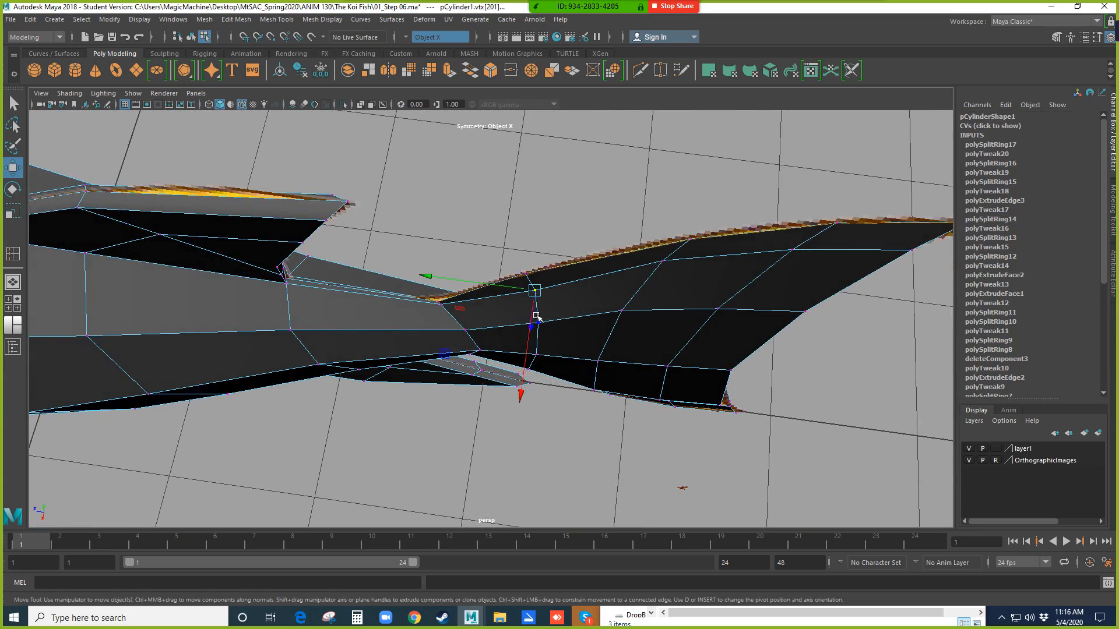
left_click_drag(527, 379, 568, 288, "alt")
key("space")
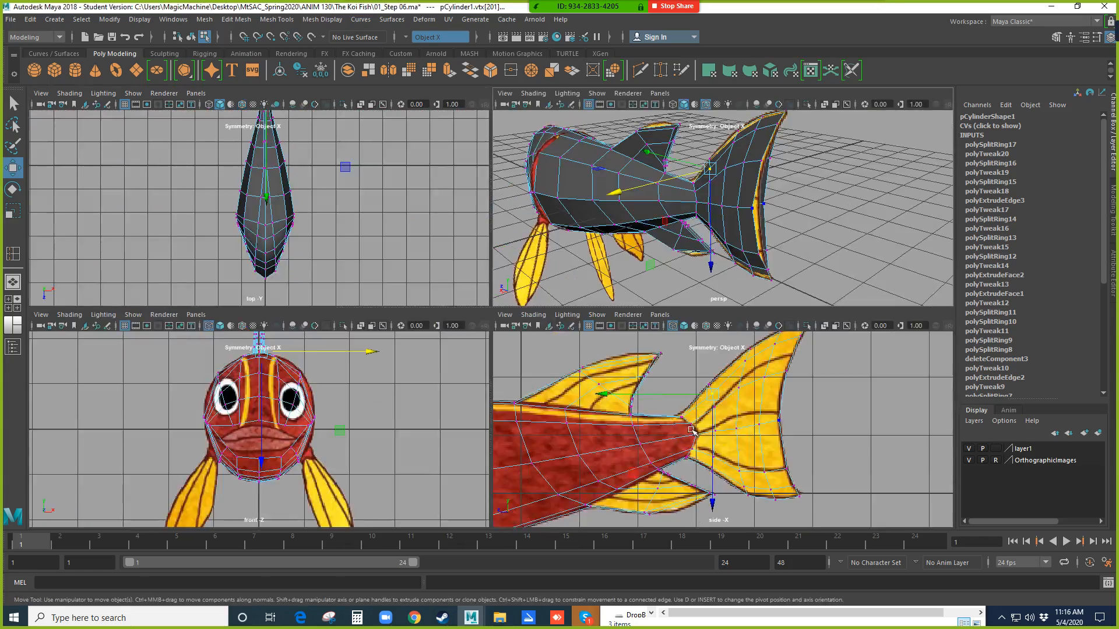
key("space")
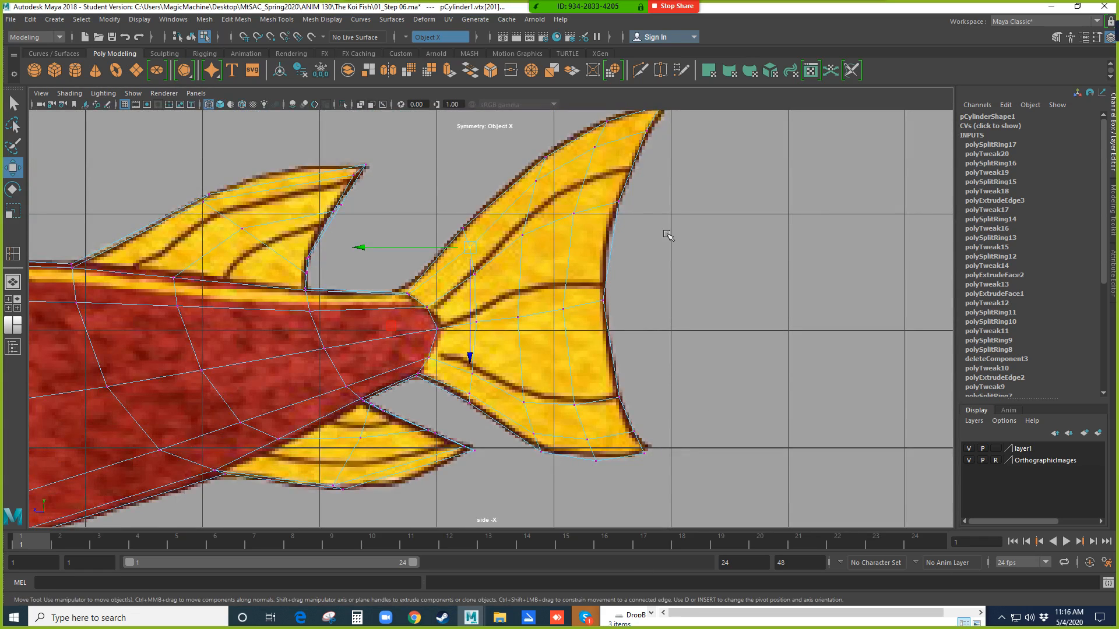
Select the tail fin's interior vertices on both sides in the side view, leaving out its outline and base.
key("q")
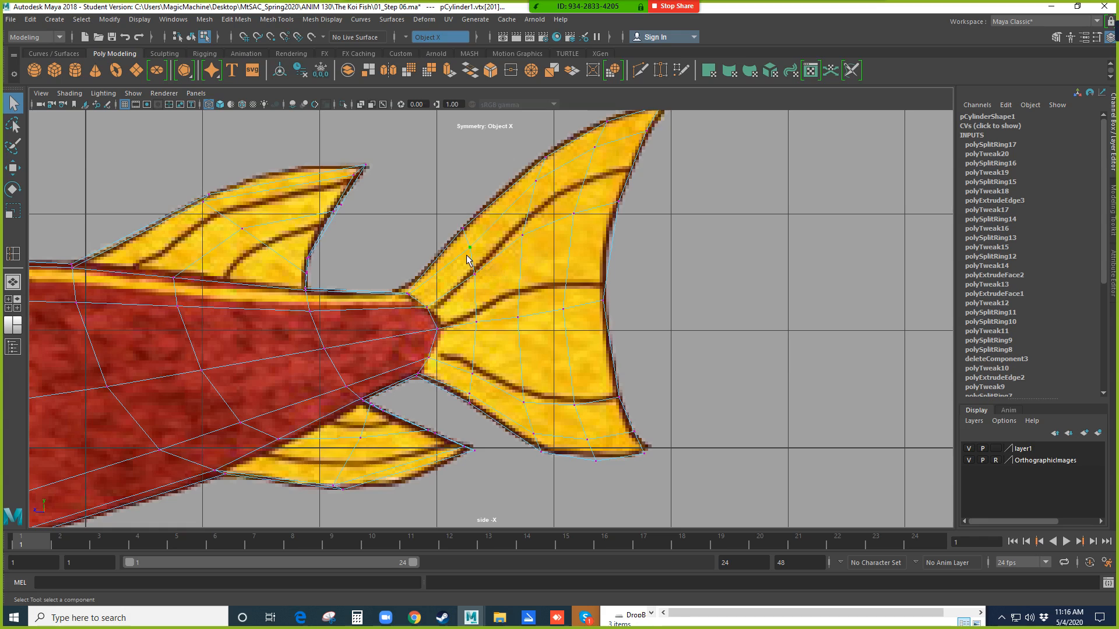
left_click(644, 132)
left_click_drag(559, 246, 557, 249, "shift")
left_click(644, 134)
left_click_drag(648, 193, 601, 265, "shift")
left_click_drag(630, 300, 465, 357)
left_click_drag(646, 371, 512, 411, "shift")
left_click_drag(459, 412, 474, 401, "ctrl")
key("space")
key("space")
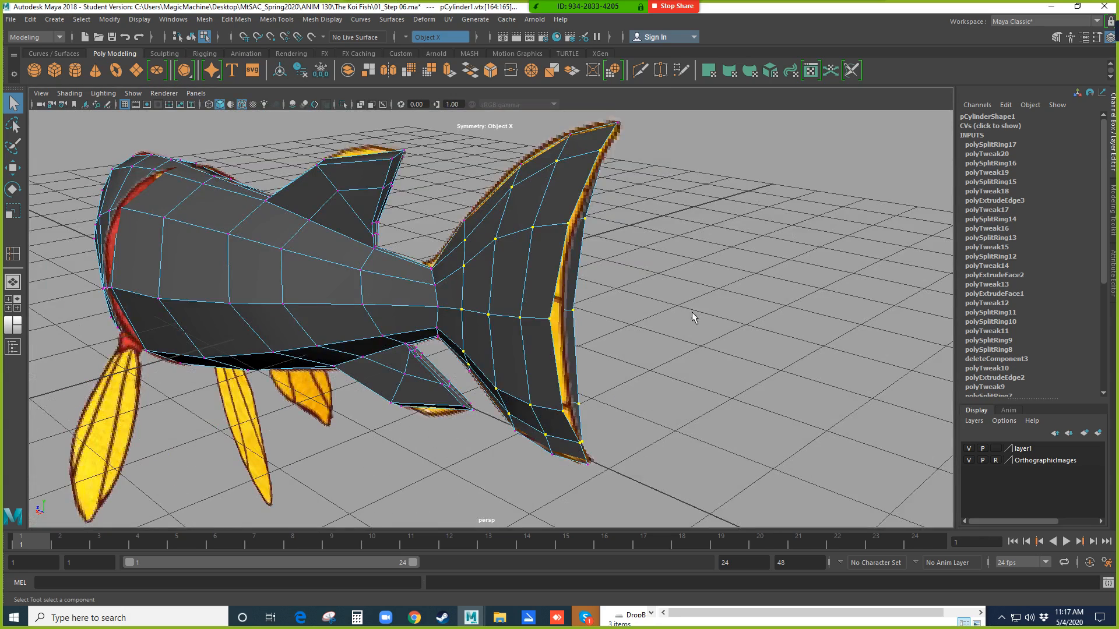
From behind the fish, try moving and scaling the selected tail fin vertices sideways along X.
left_click_drag(691, 313, 590, 356, "alt")
key("r")
key("w")
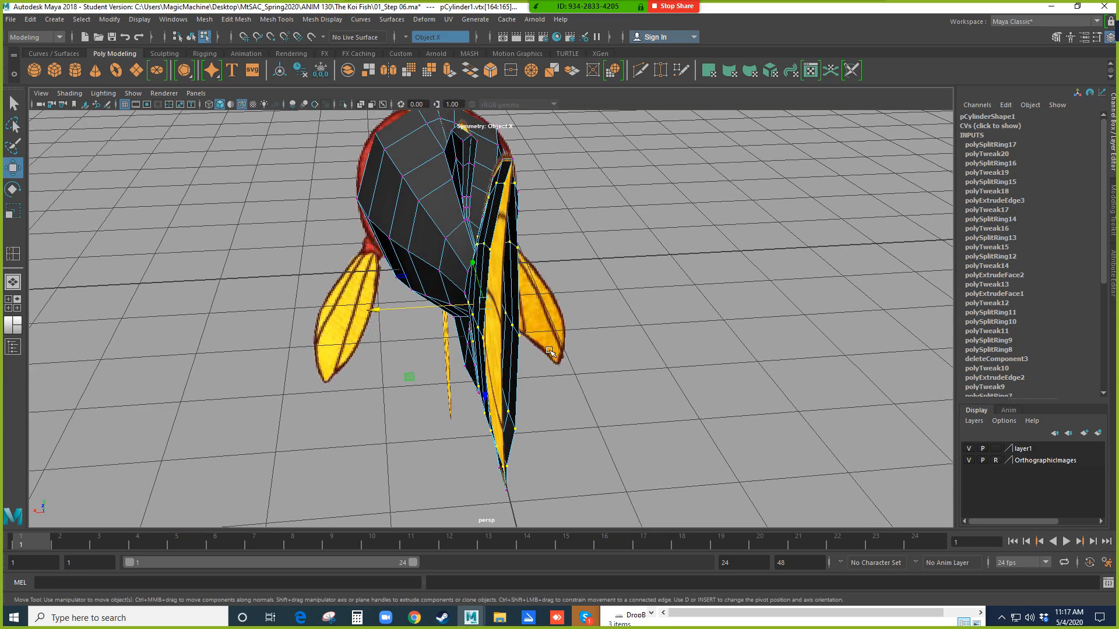
left_click_drag(377, 310, 380, 310)
key("ctrl+z")
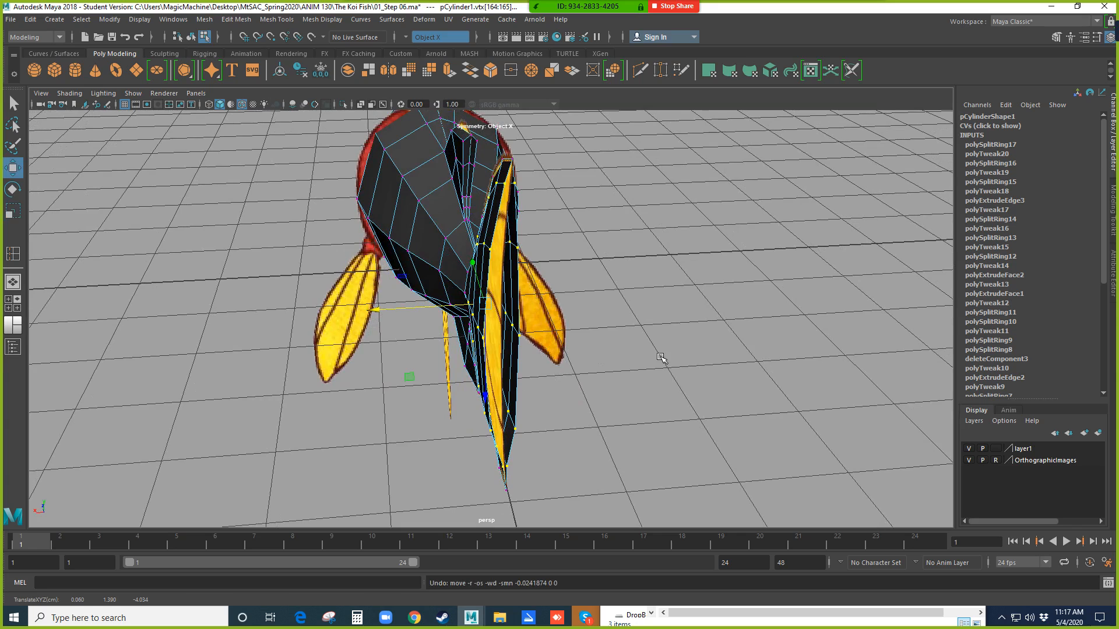
left_click_drag(661, 358, 655, 354, "alt")
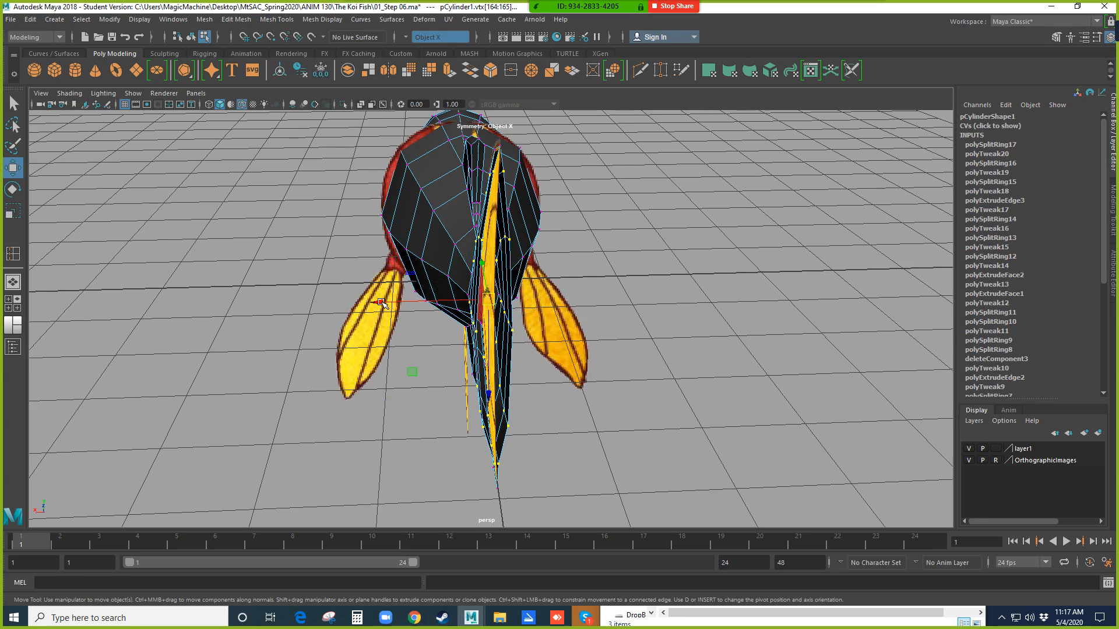
left_click_drag(384, 305, 397, 304)
key("r")
key("ctrl+z")
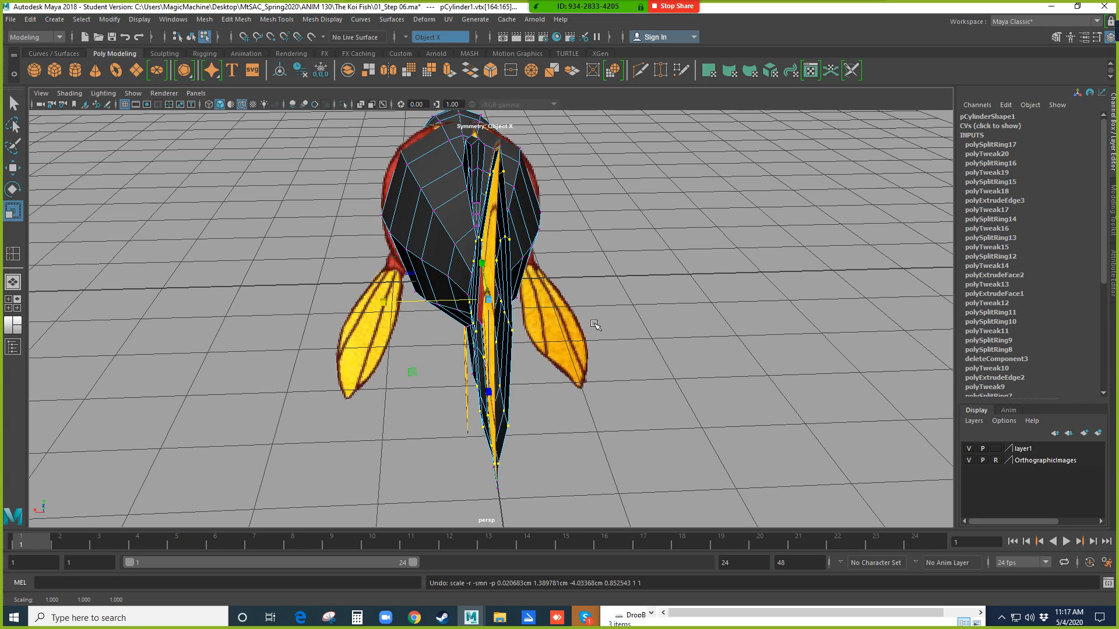
Move the pivot of the selected tail fin vertices onto the fish's centerline in the top view, using grid snapping.
key("e")
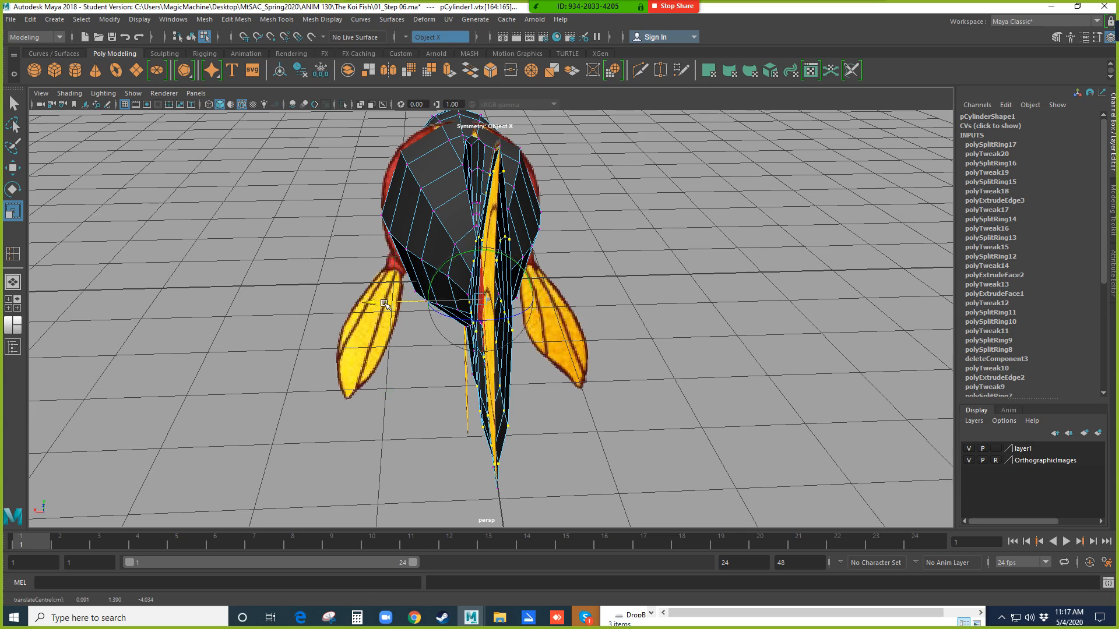
left_click_drag(384, 304, 389, 304)
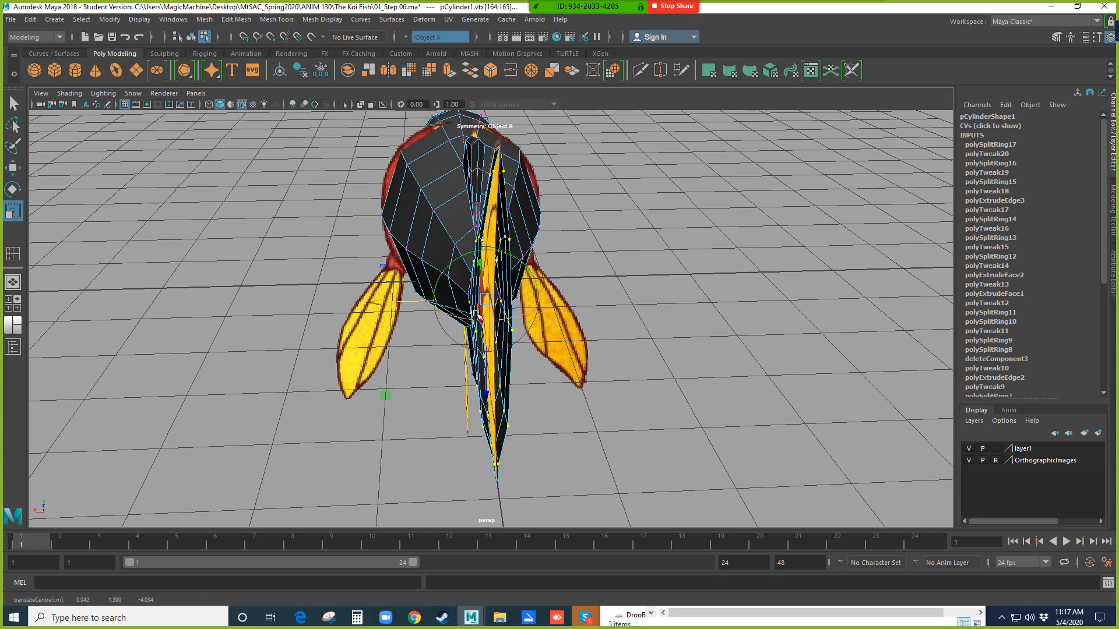
key("space")
key("space")
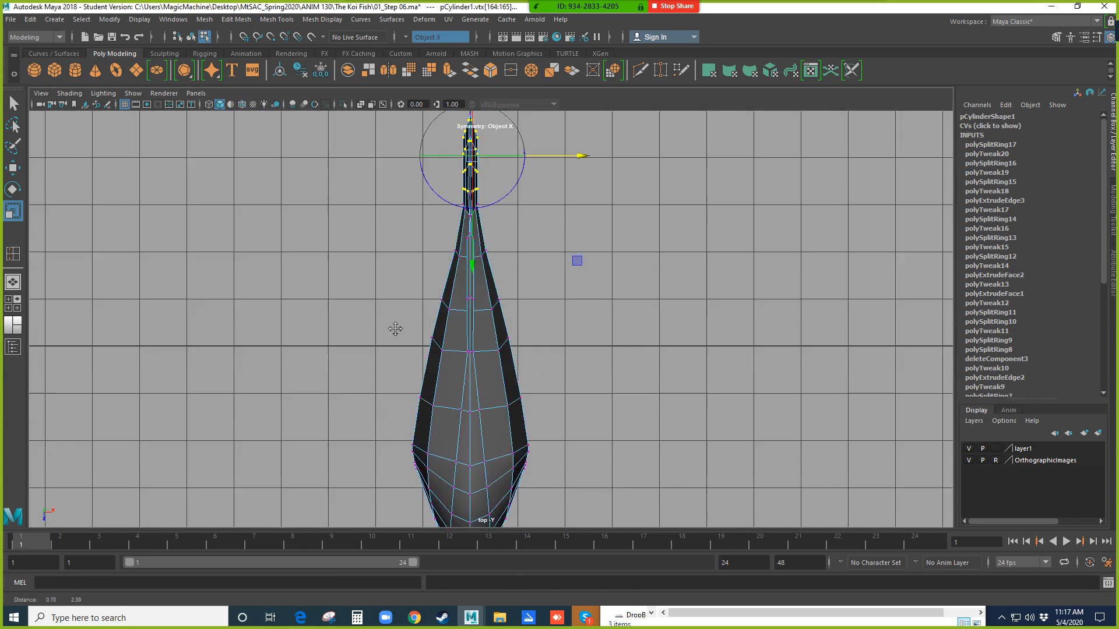
middle_click_drag(395, 328, 374, 385, "alt")
scroll(502, 312, "up", 8)
middle_click_drag(464, 232, 482, 488, "alt")
scroll(524, 418, "down", 5)
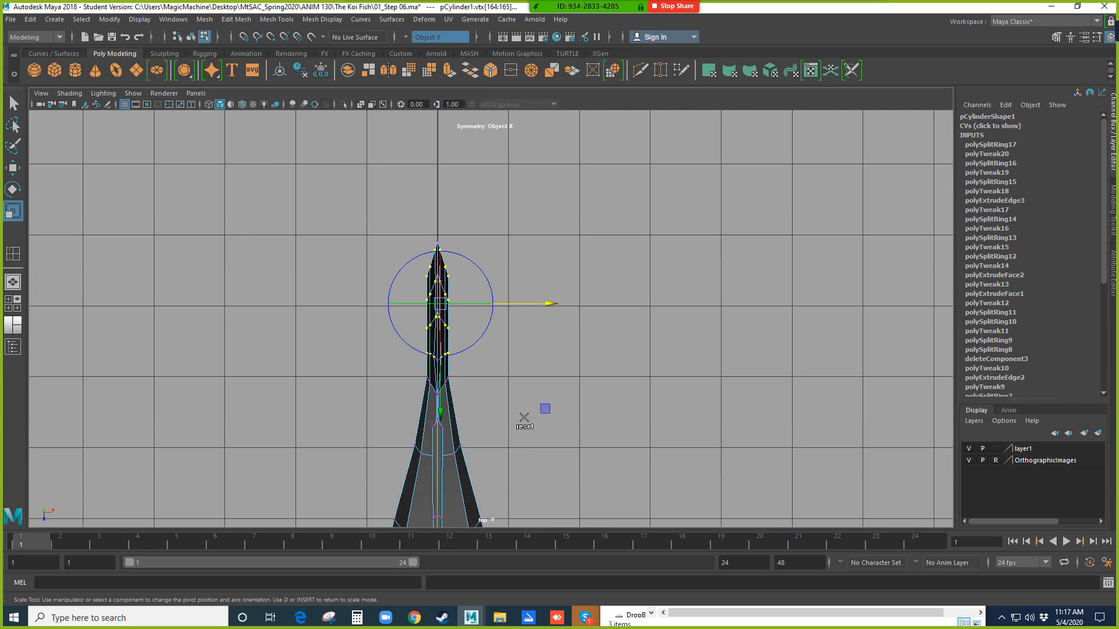
scroll(524, 417, "down", 3)
scroll(523, 419, "up", 8)
scroll(512, 401, "down", 5)
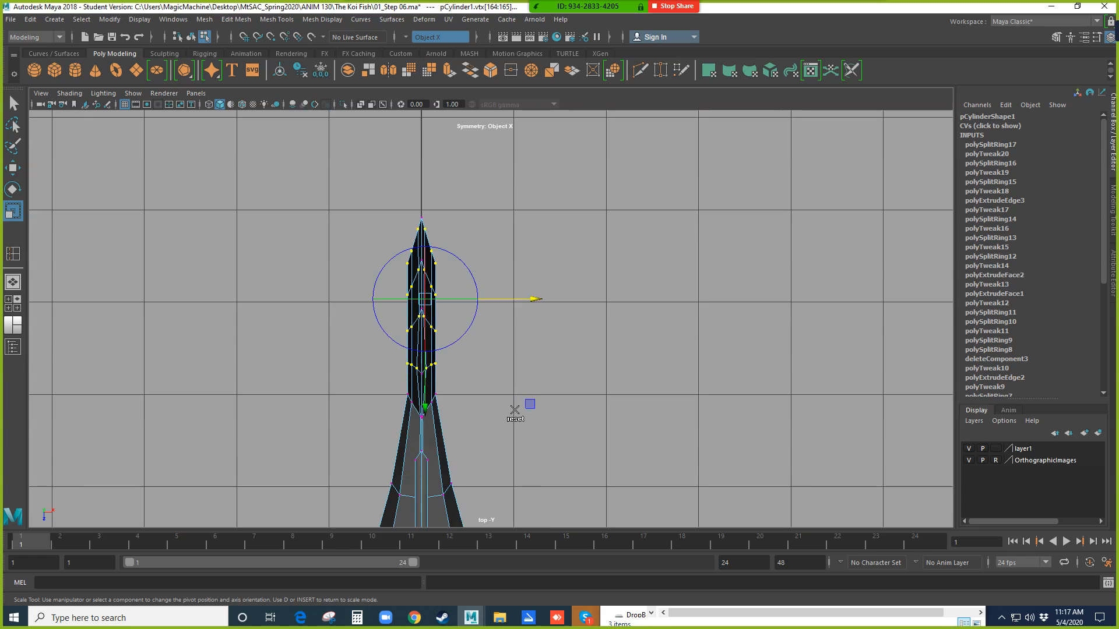
left_click(244, 37)
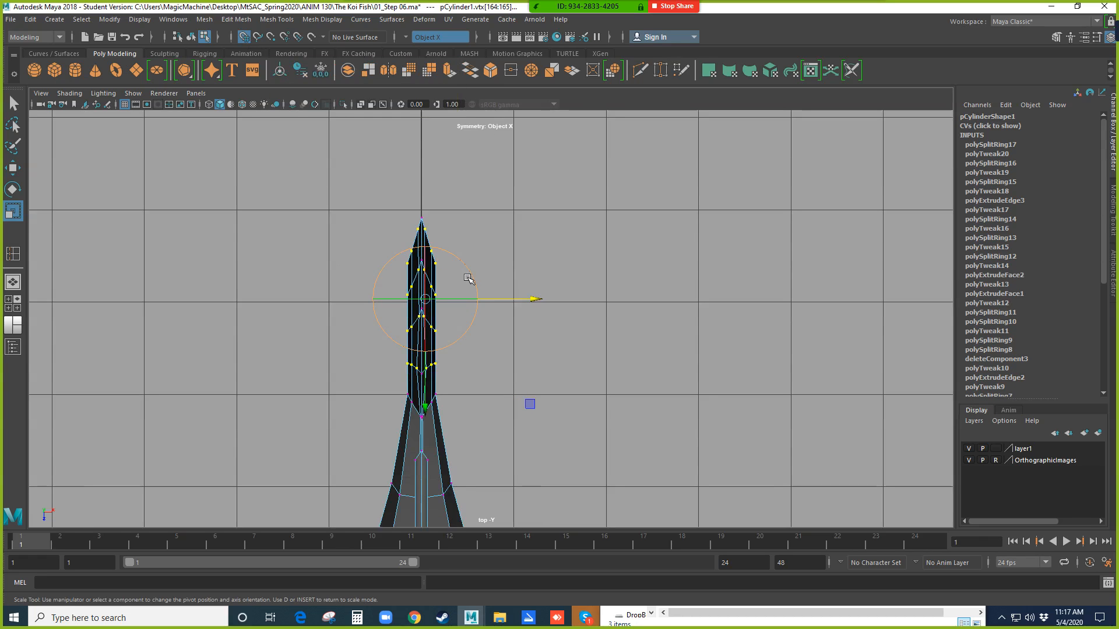
left_click_drag(534, 301, 448, 306)
left_click(244, 37)
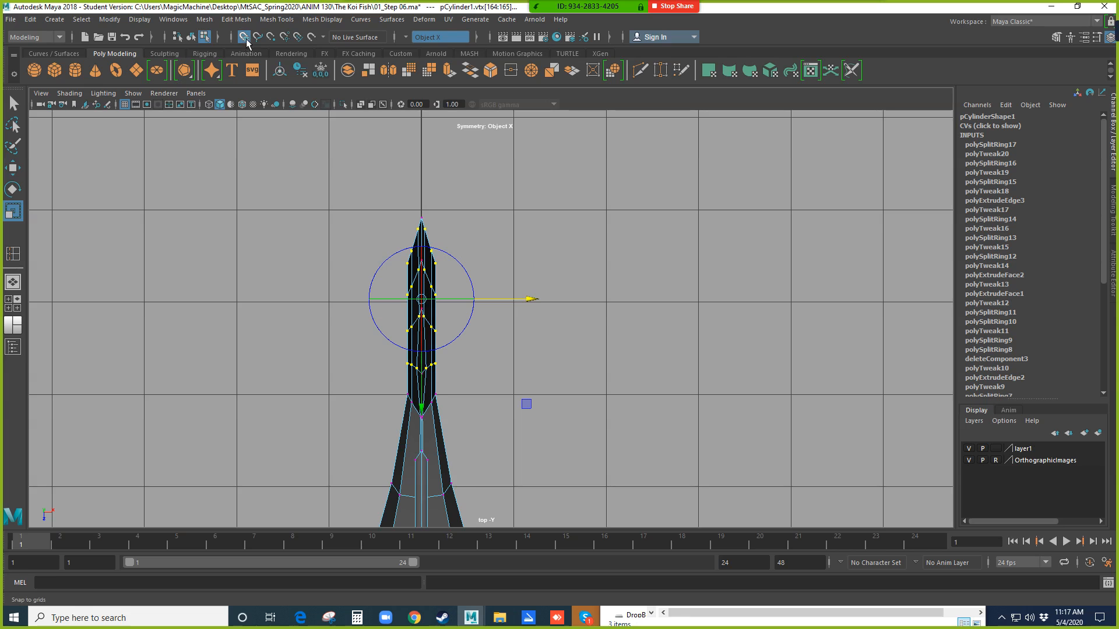
Scale the selected tail fin vertices inward along X about the centered pivot to thin the fin, and deselect them.
key("space")
key("space")
key("f")
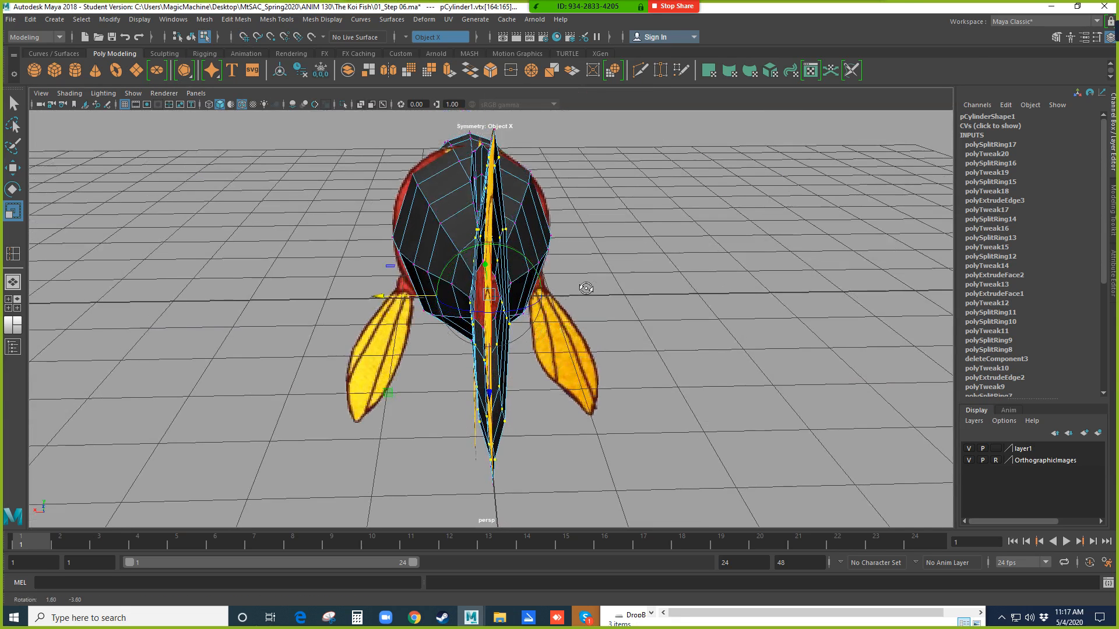
key("Insert")
left_click_drag(410, 306, 576, 394)
left_click(649, 350)
scroll(651, 352, "down", 2)
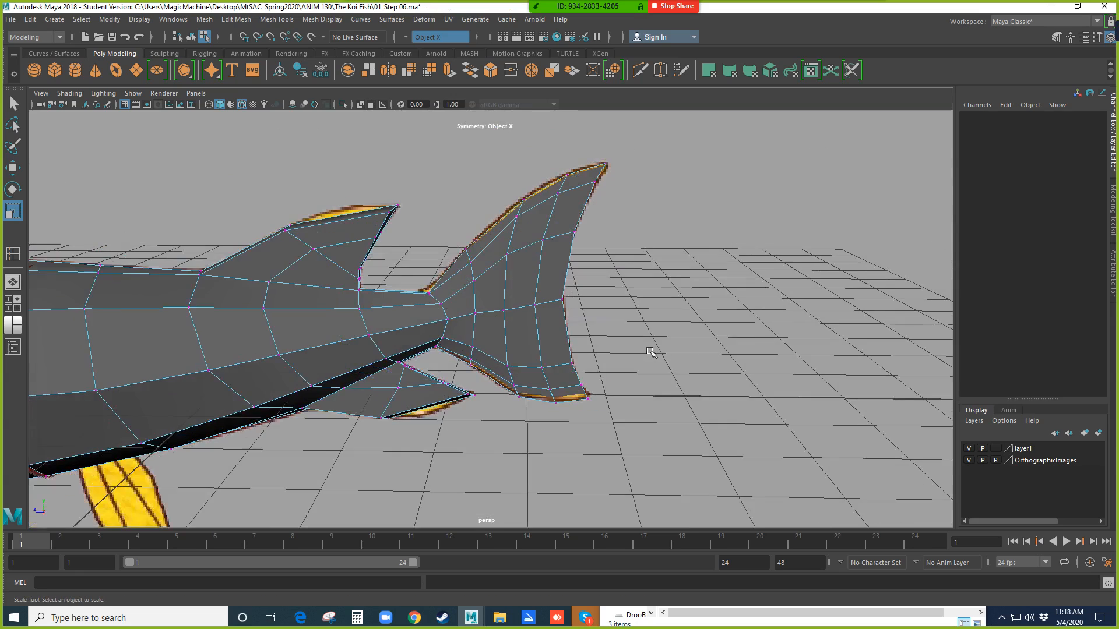
In the side view, fine-tune the inner vertices along the tail fin's upper leading edge, nudging the one nearest the base toward the outline.
key("space")
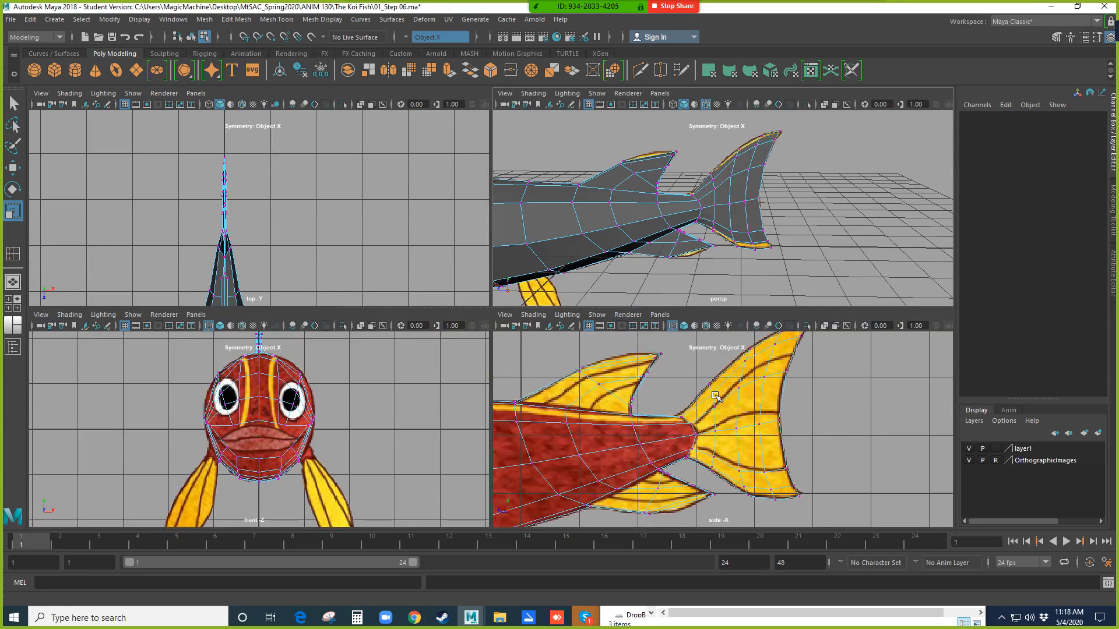
key("space")
scroll(715, 400, "up", 3)
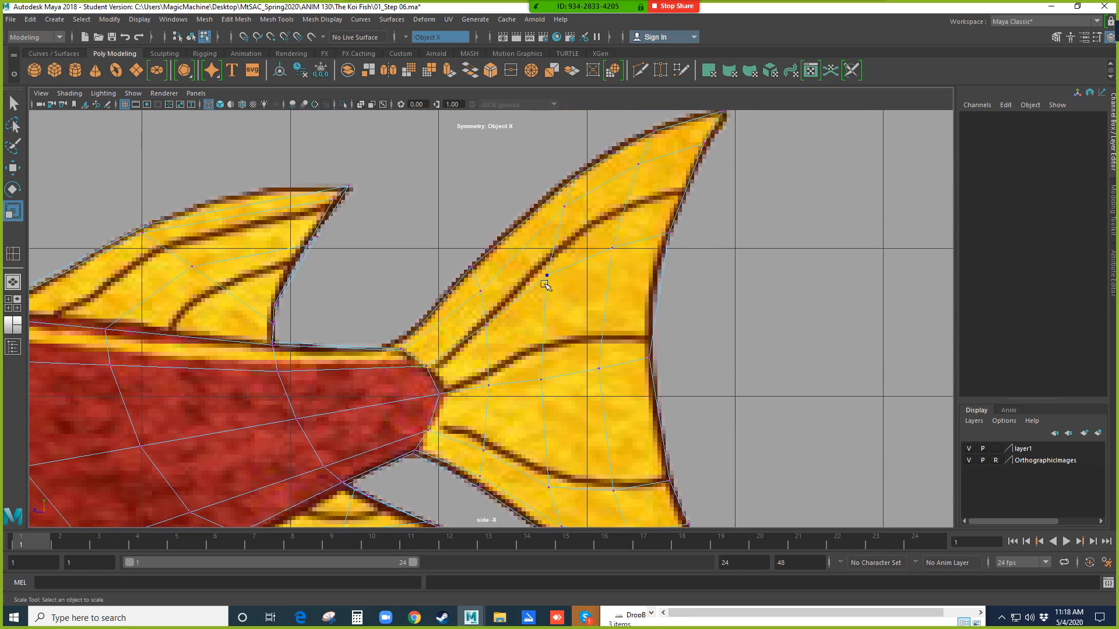
left_click(477, 294)
key("w")
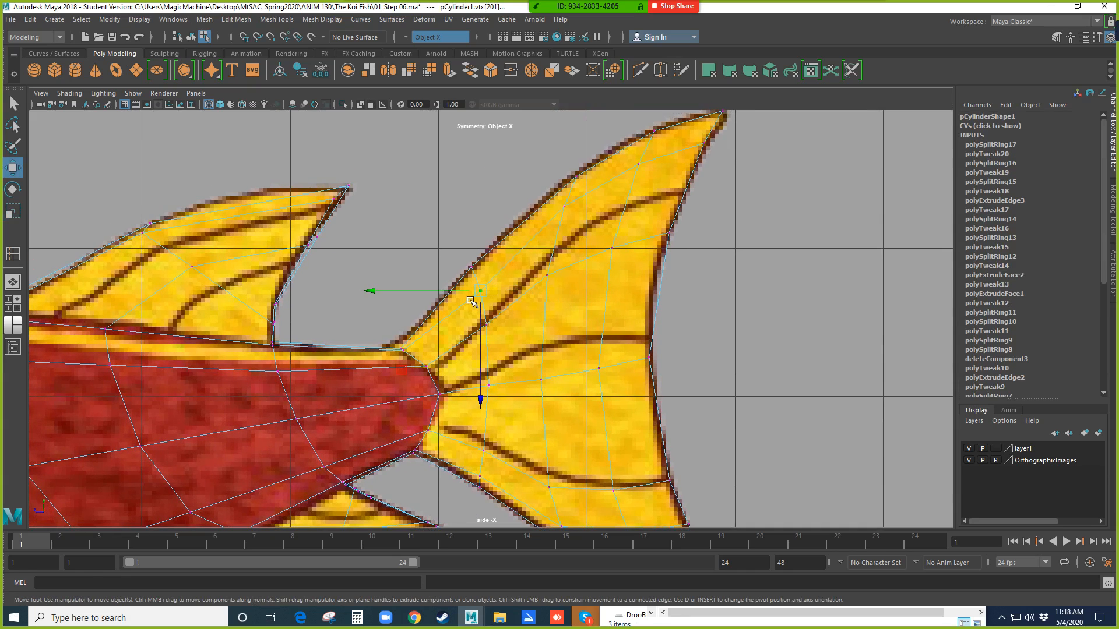
left_click_drag(479, 296, 476, 290)
left_click(564, 207)
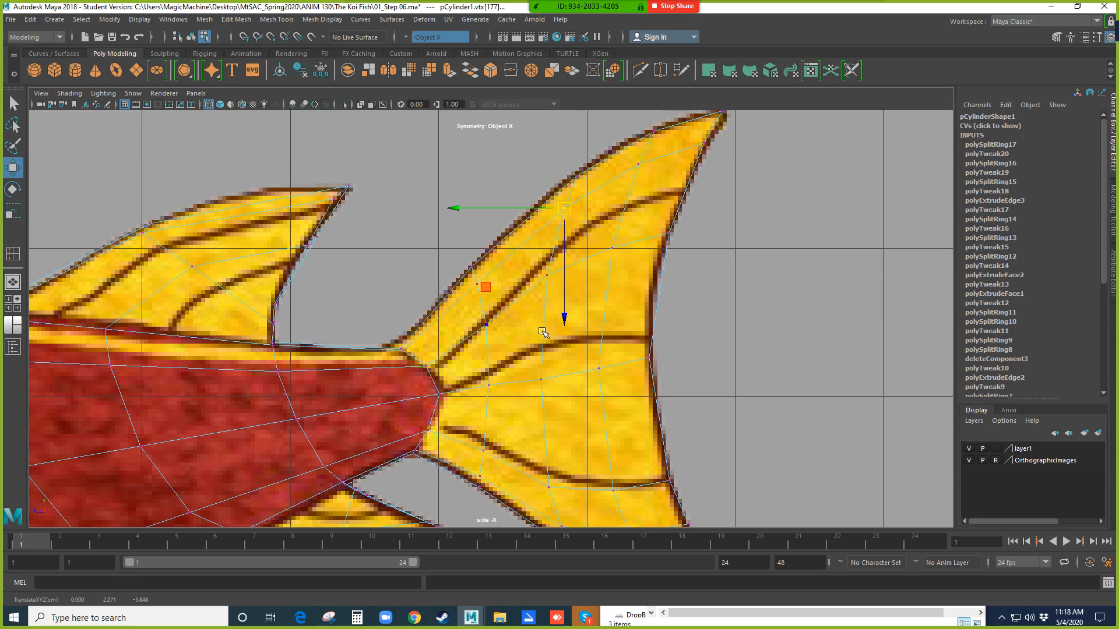
Fine-tune the row of inner vertices along the tail fin's lower edge, nudging the middle and rear ones slightly away from the outline.
middle_click_drag(691, 334, 687, 229, "alt")
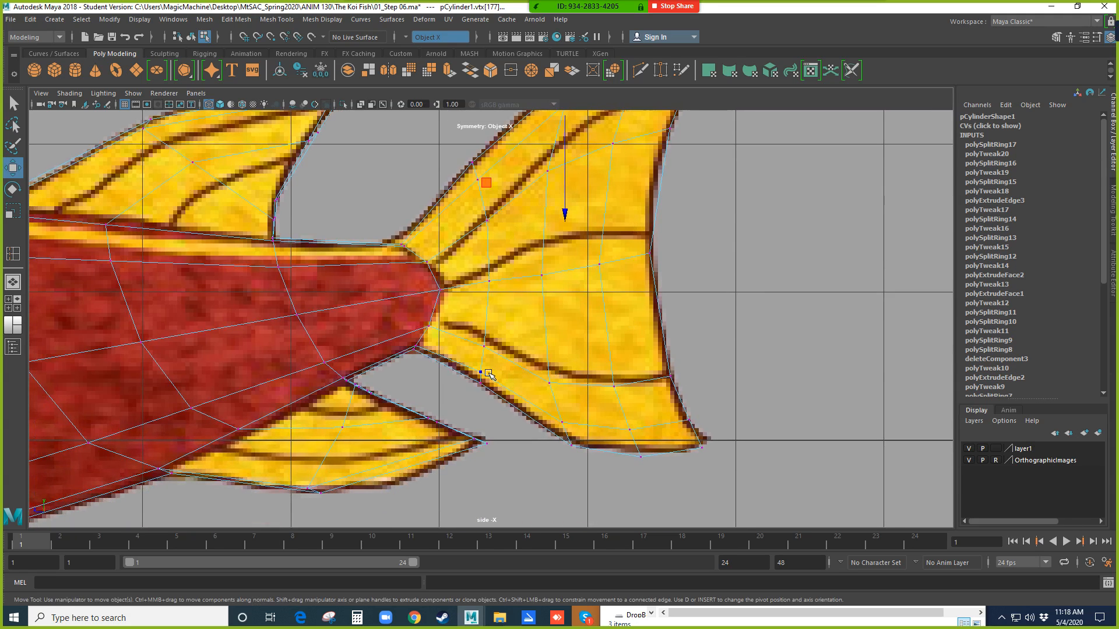
left_click(479, 373)
left_click(562, 426)
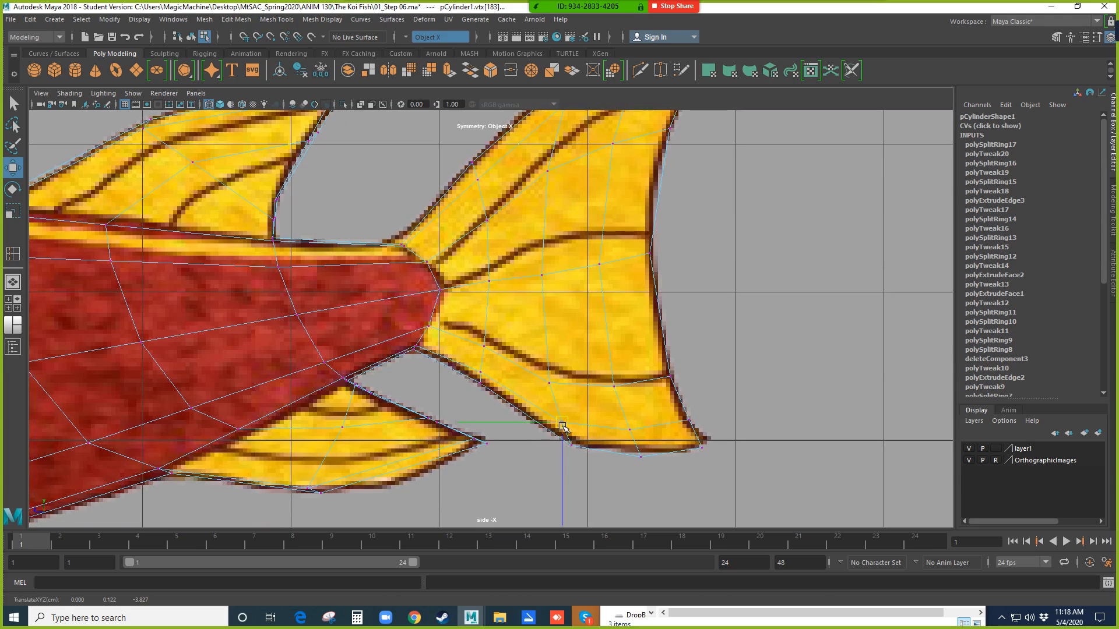
left_click(630, 433)
left_click_drag(630, 433, 631, 430)
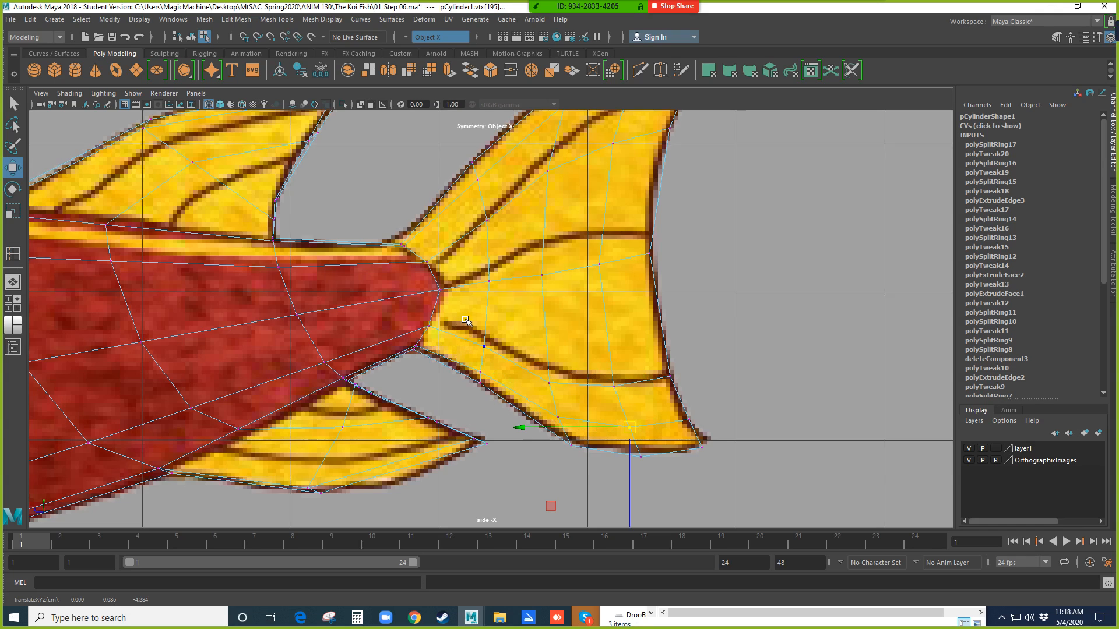
Nudge the inner vertex just above the lower edge near the fin base slightly down and toward the tail.
left_click(483, 349)
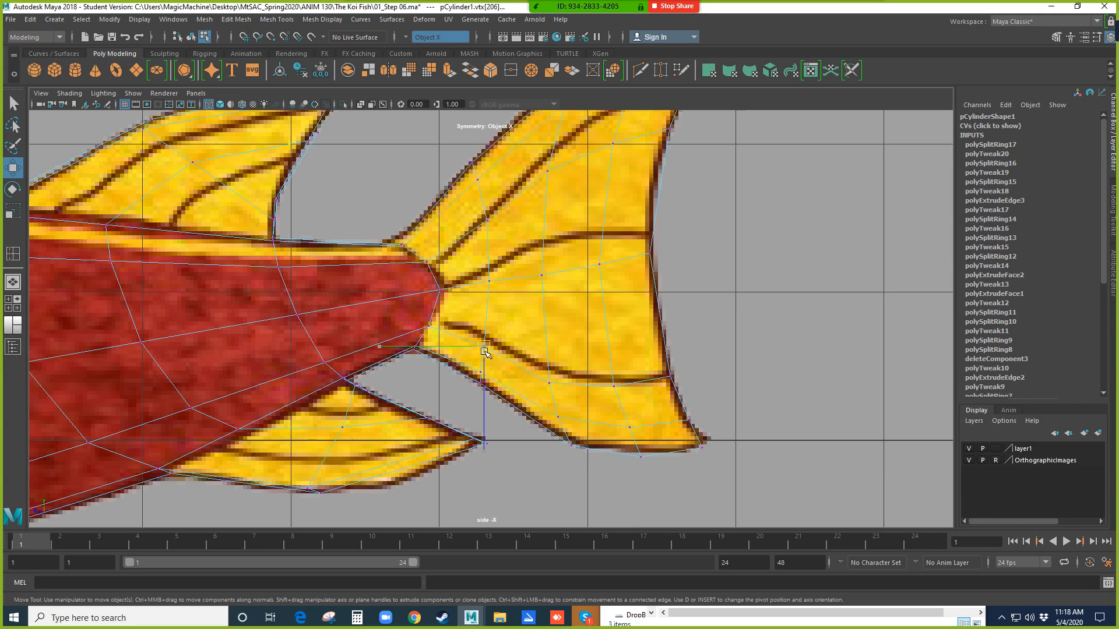
left_click_drag(481, 354, 485, 357)
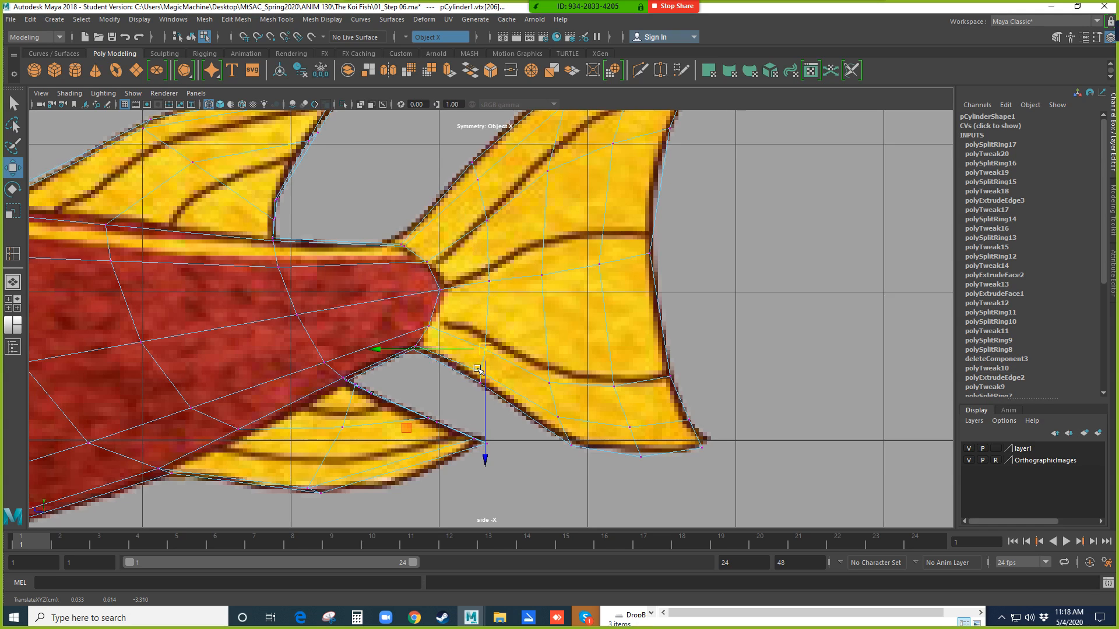
scroll(479, 368, "down", 3)
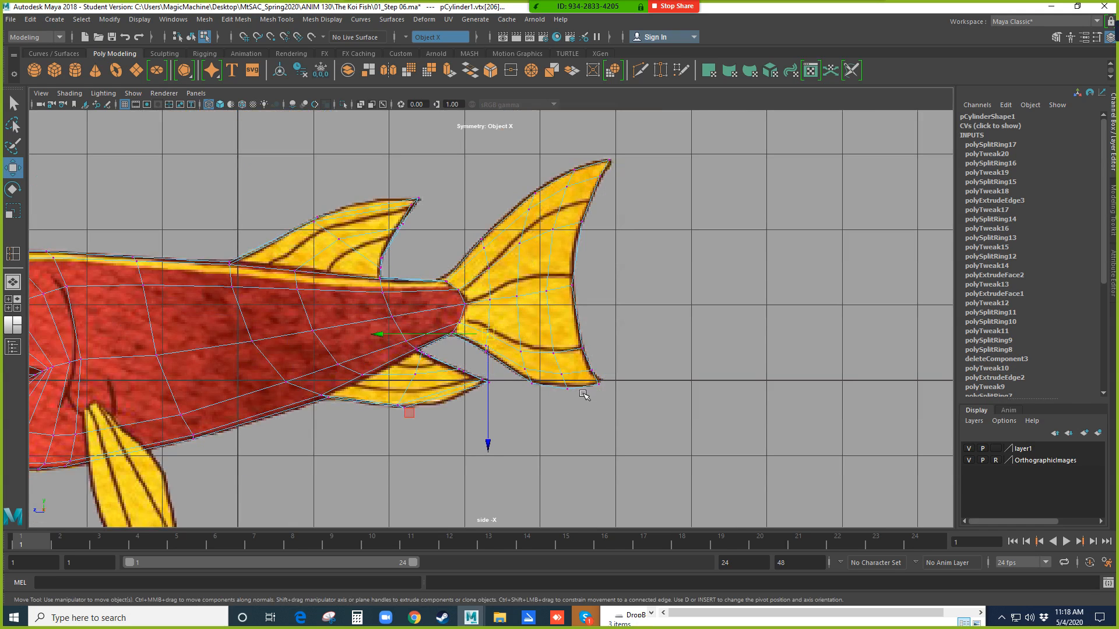